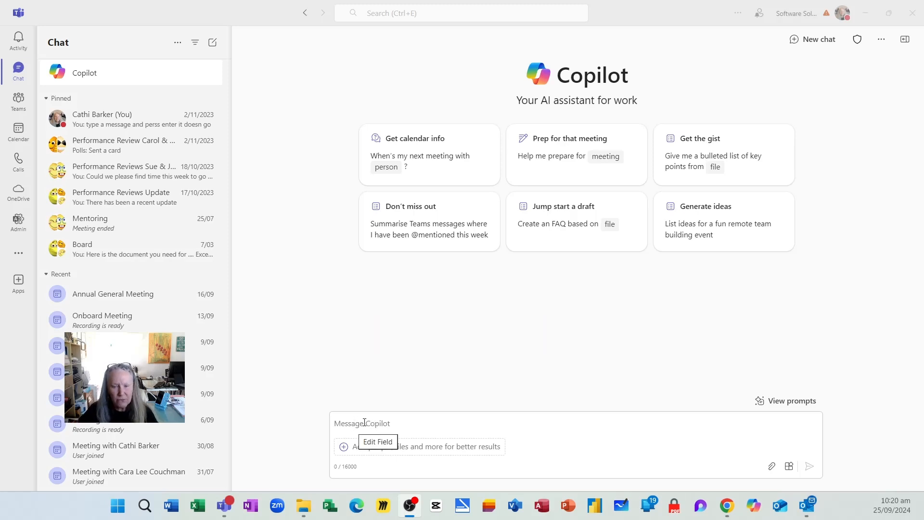
- Ask Copilot "Who is in the Software Solutions team?"
left_click(365, 423)
type("who is in the Software Solutions team?")
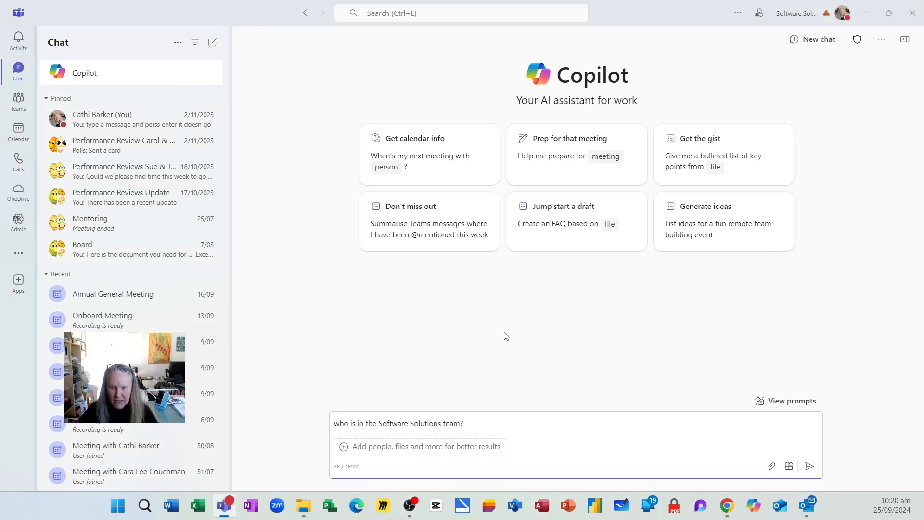
type("W")
key("Delete")
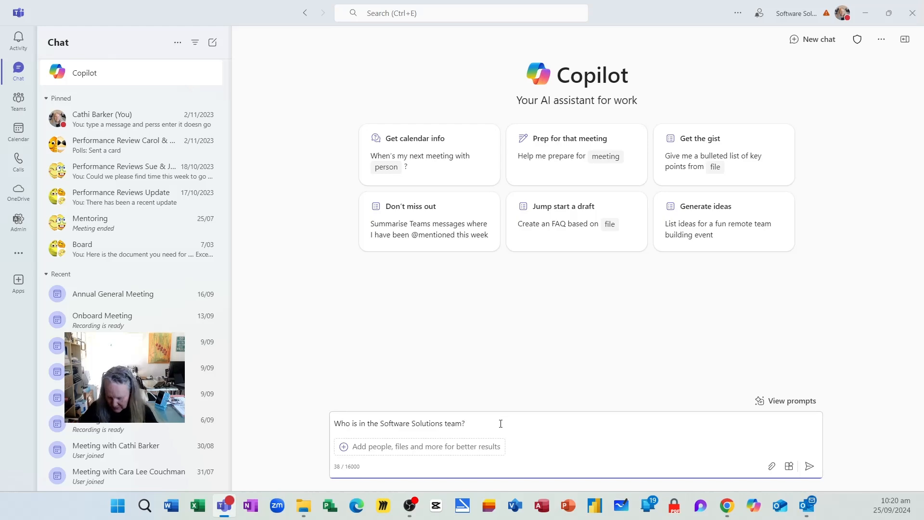
key("Return")
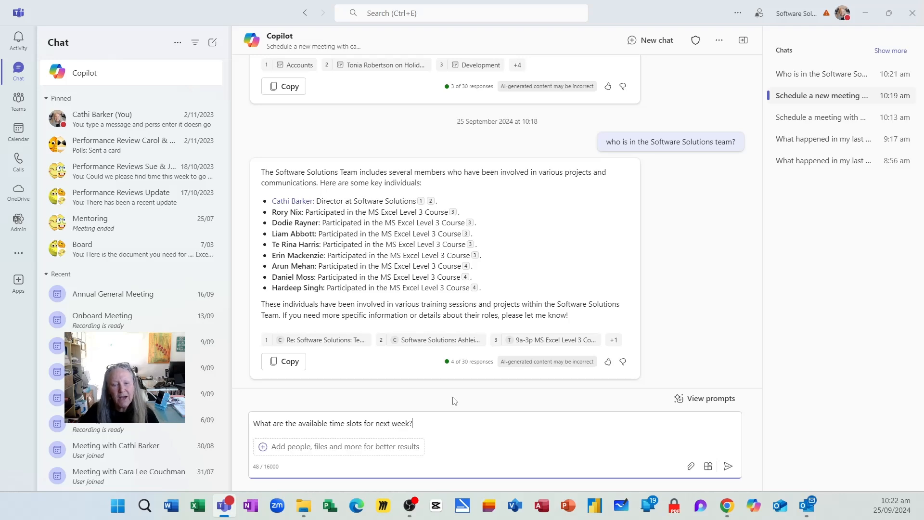
- Ask Copilot for next week's available time slots and request a meeting with Software Solutions Team for an afternoon next week
left_click(727, 467)
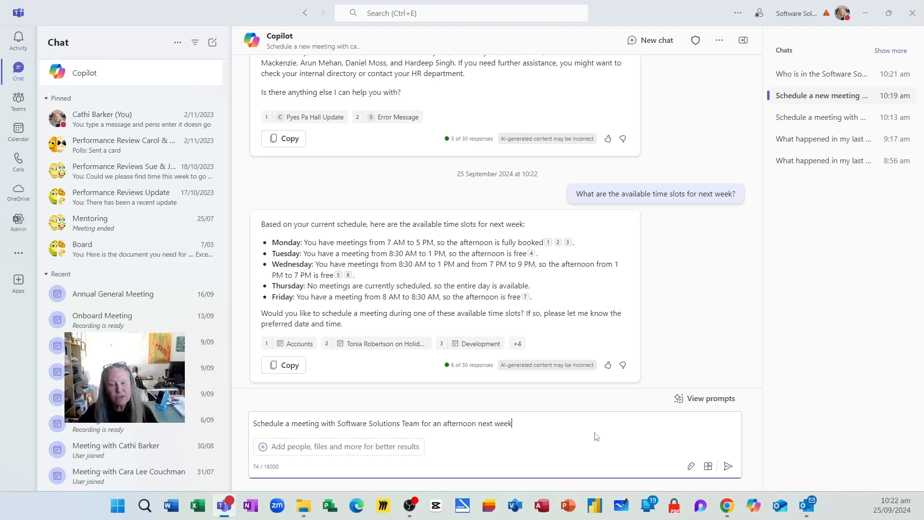
left_click(728, 467)
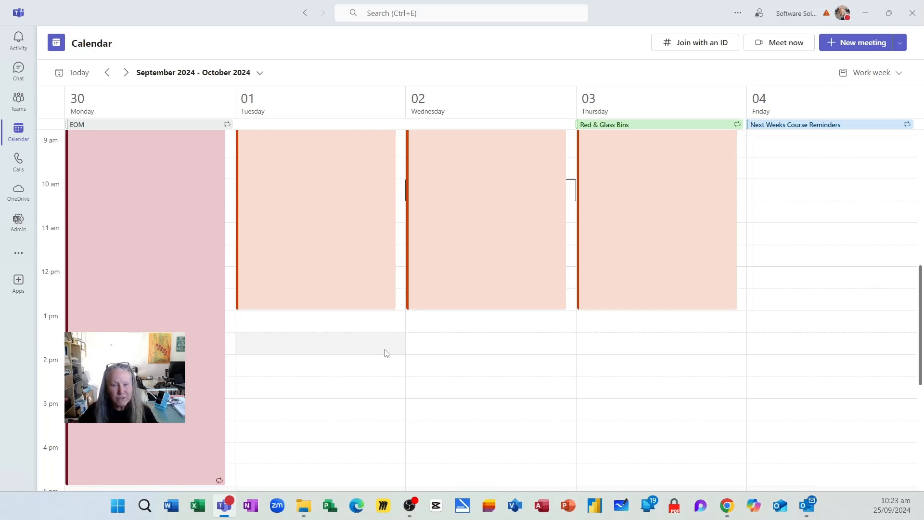
- Create a calendar meeting for Tuesday 1 October at 1:30 pm and enable Record and transcribe automatically in its meeting options
double_click(359, 347)
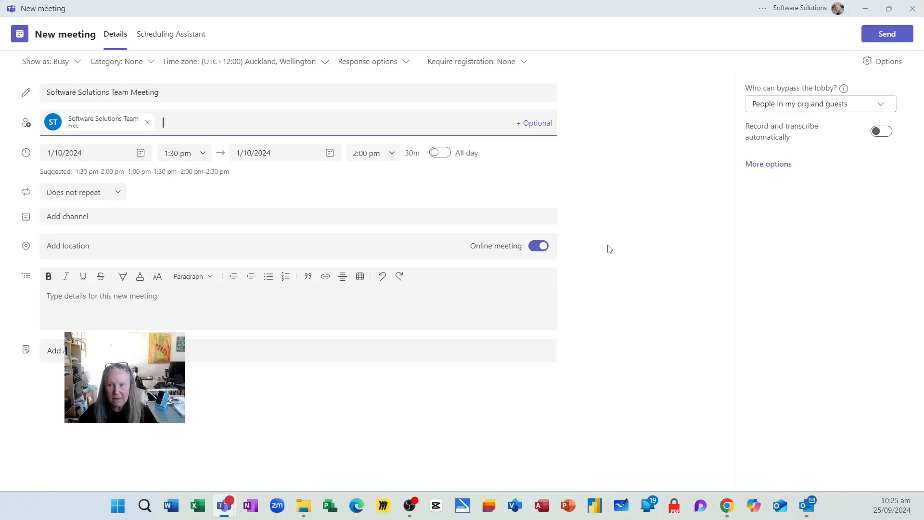
left_click(778, 166)
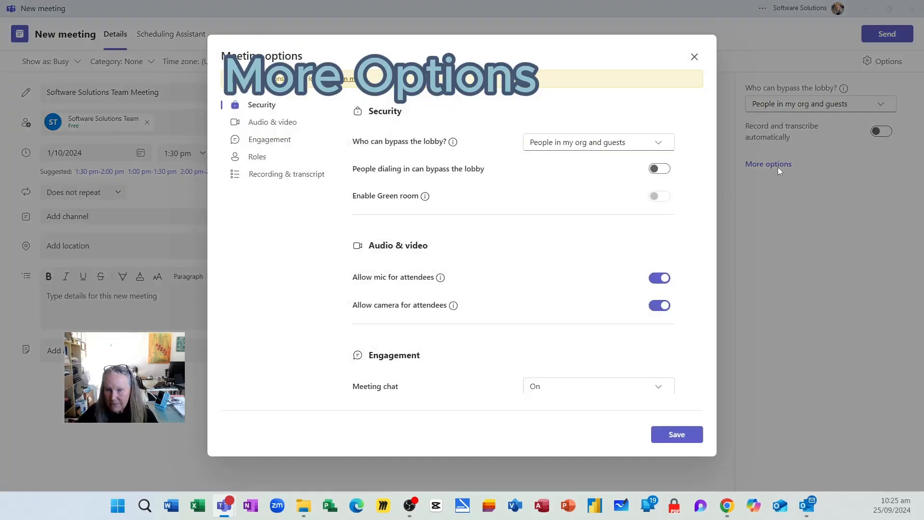
left_click(283, 179)
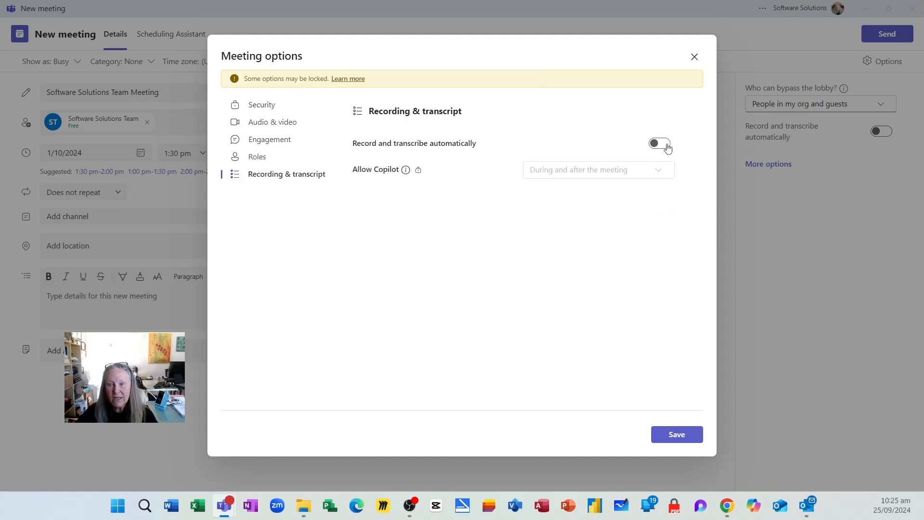
left_click(665, 144)
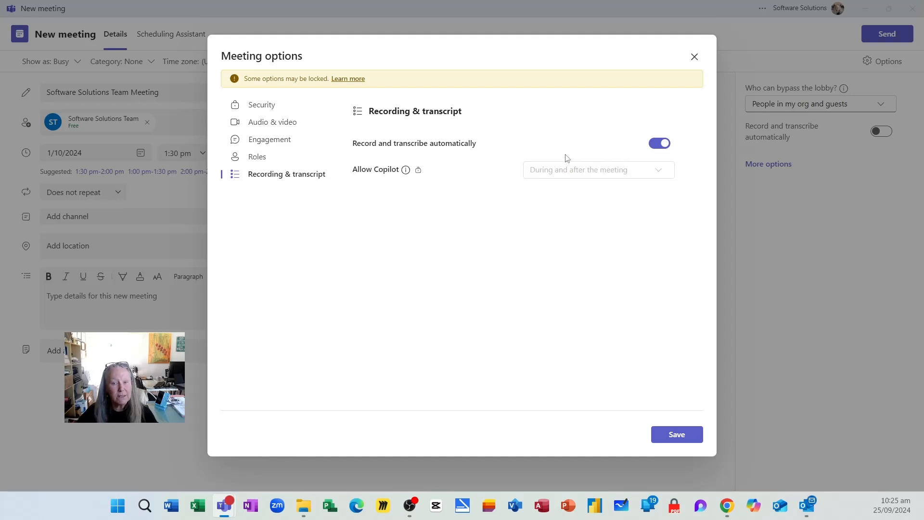
scroll(568, 158, "up", 1)
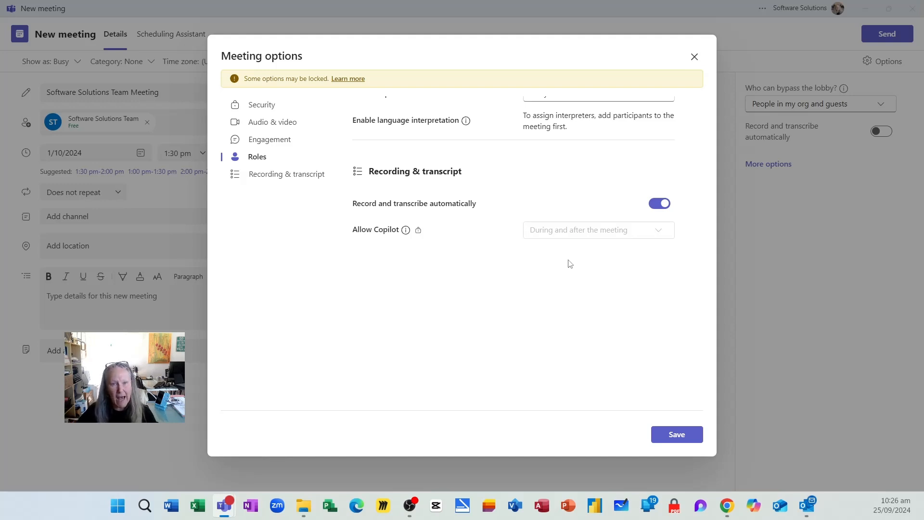
left_click(678, 434)
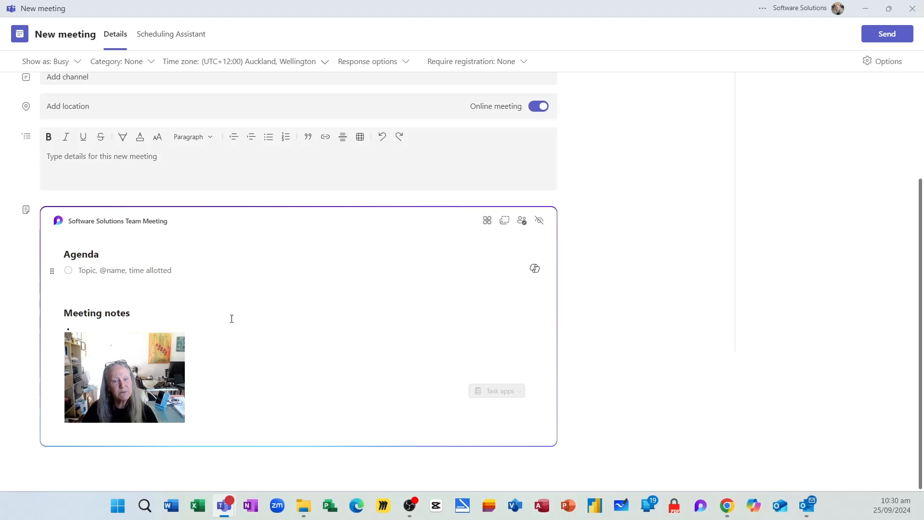
- Add a first agenda item that mentions the organiser, with the text "Introduce members to each other"
type("@cathi")
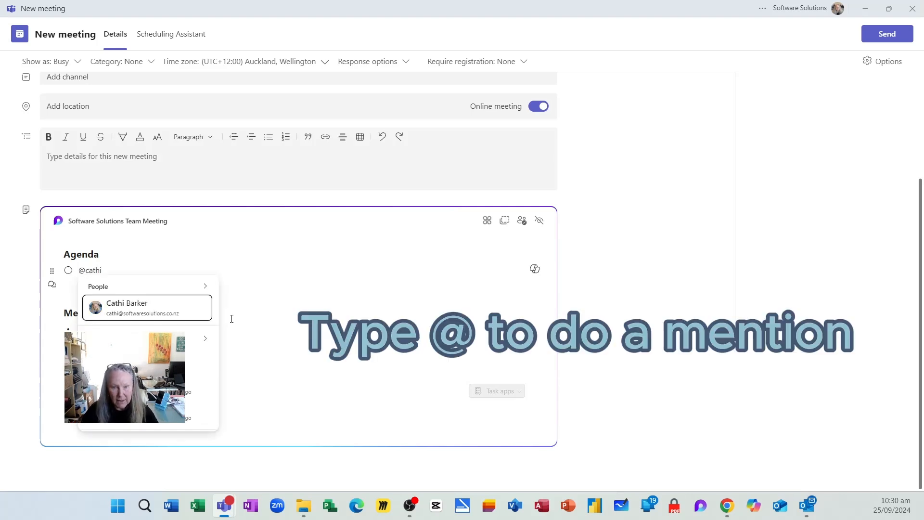
key("Return")
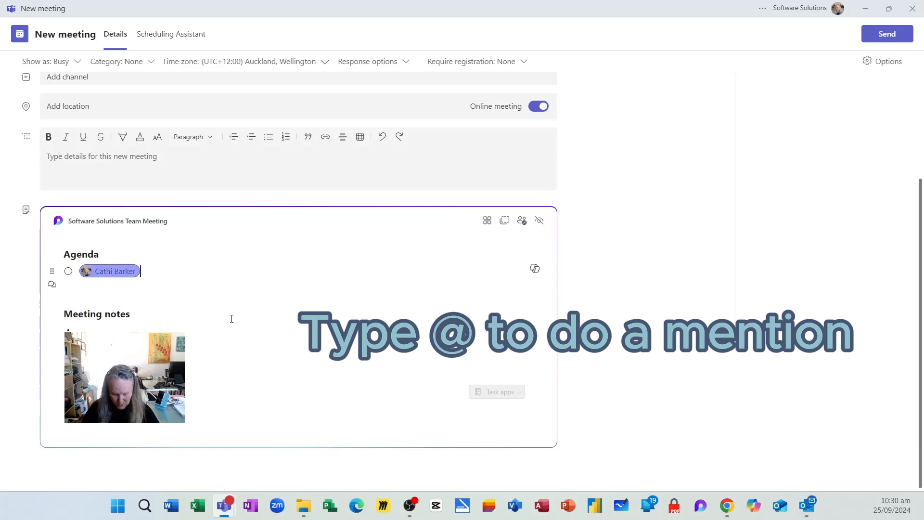
type("Introduce ")
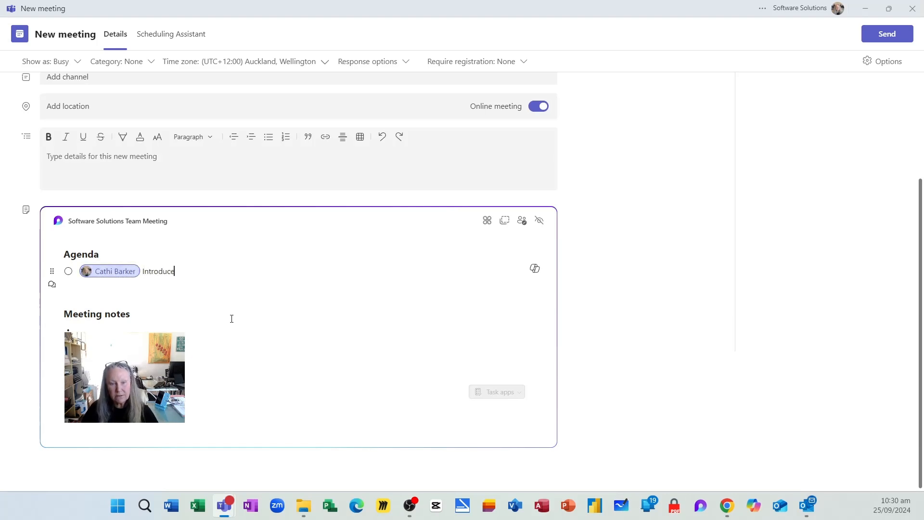
type("mem")
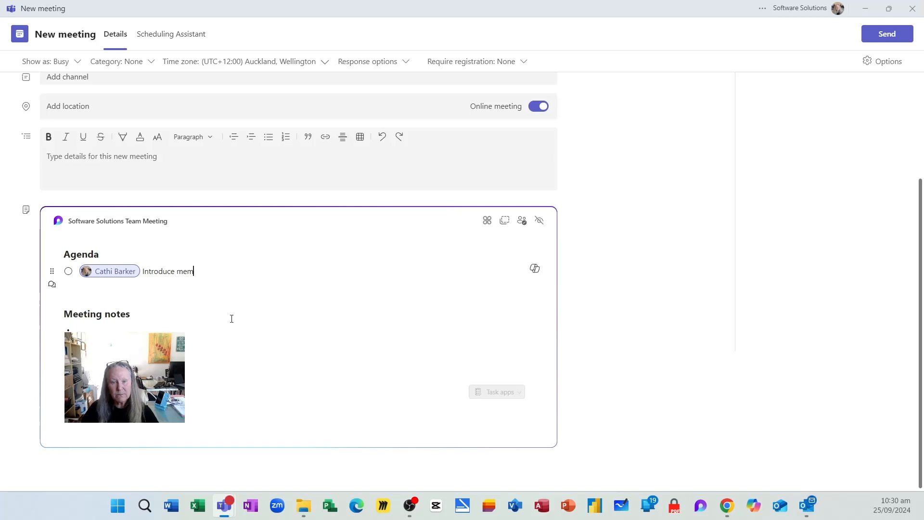
type("bers to each other")
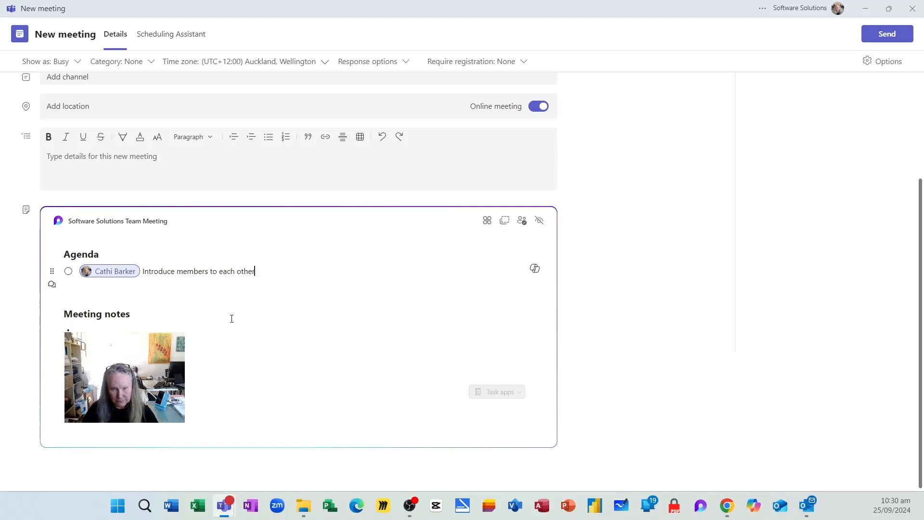
key("Return")
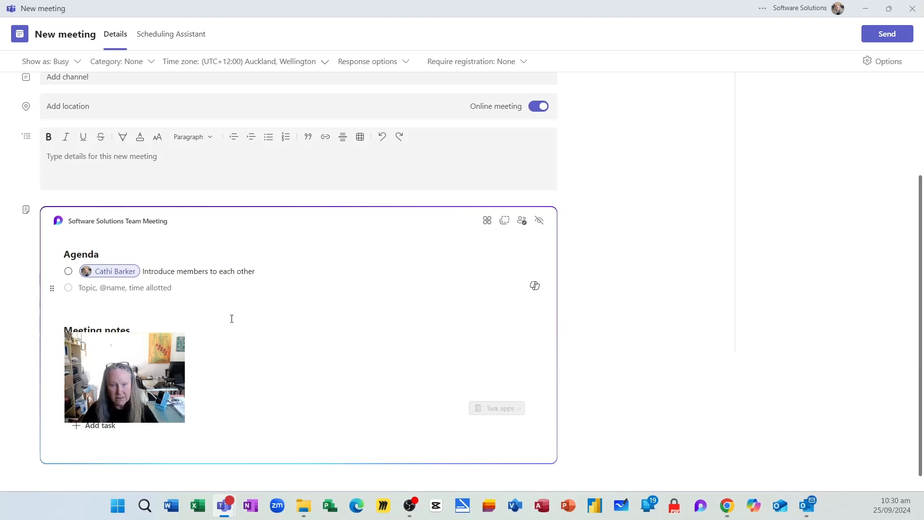
- Add a second agenda item that mentions SSPC6, with the text "read the minutes from the last meeting"
type("@")
key("Return")
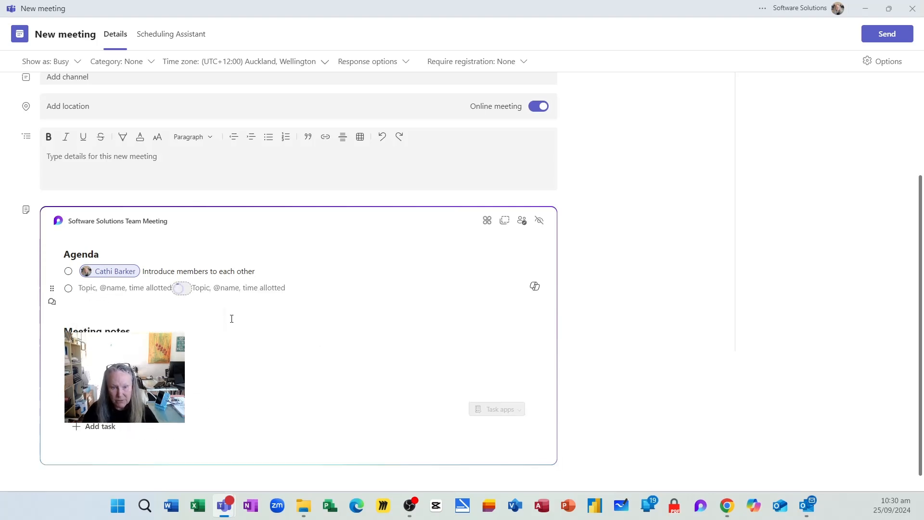
type("read teh min")
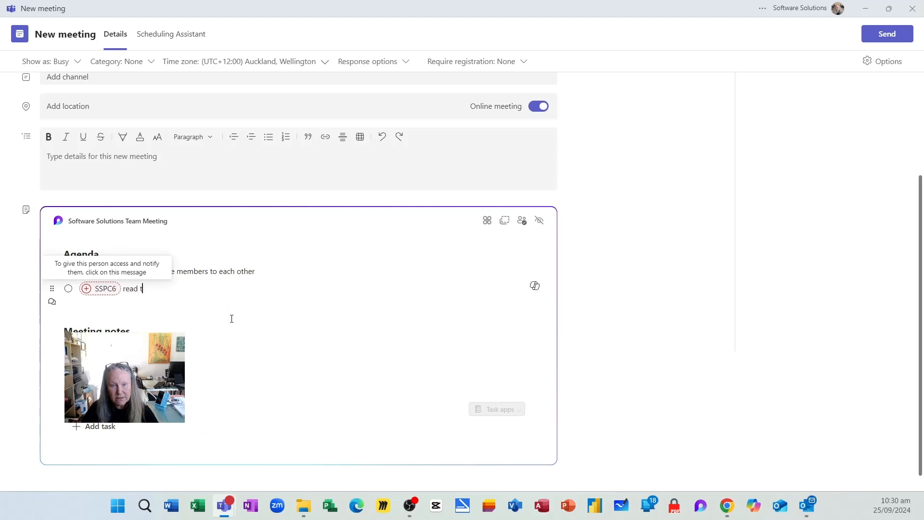
key("ctrl+shift+Left")
key("ctrl+shift+Left")
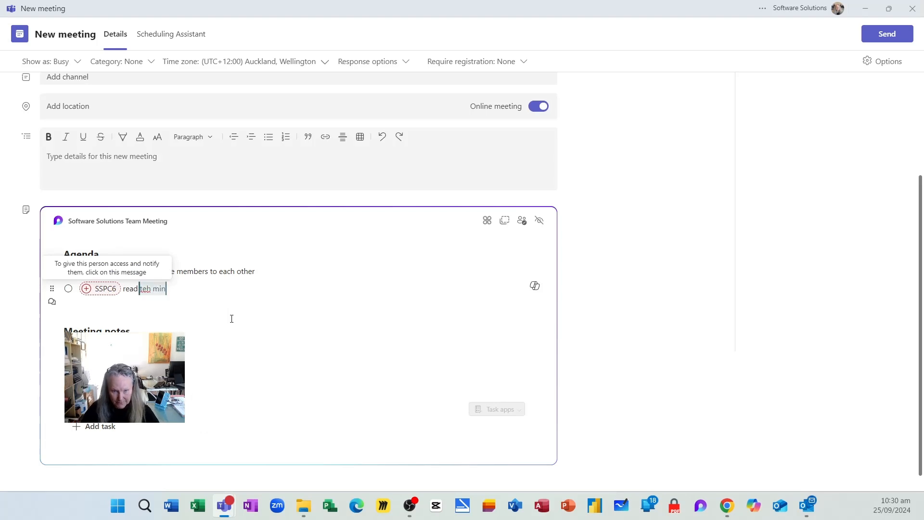
type("the minutes f")
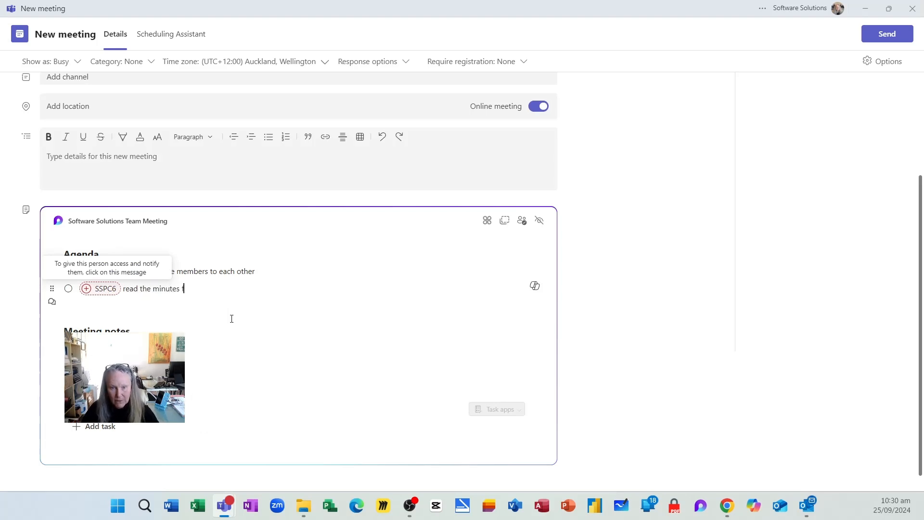
type("rom the last meeting")
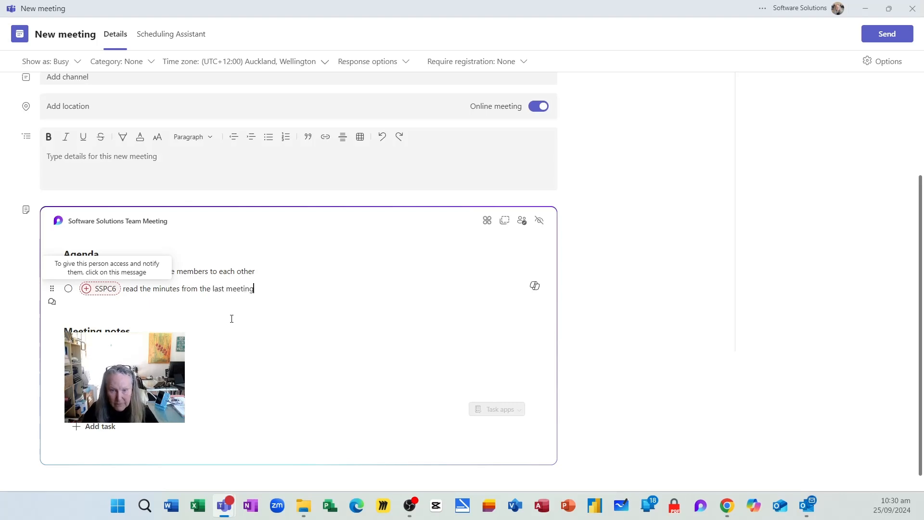
key("Return")
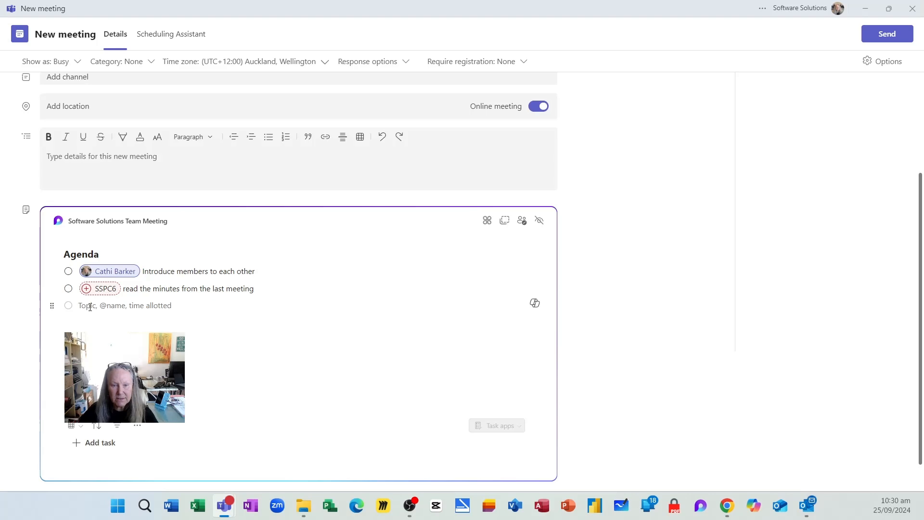
- Add a third agenda item reading "Brainstorm how we can attract more customers to our new website"
type("Brains")
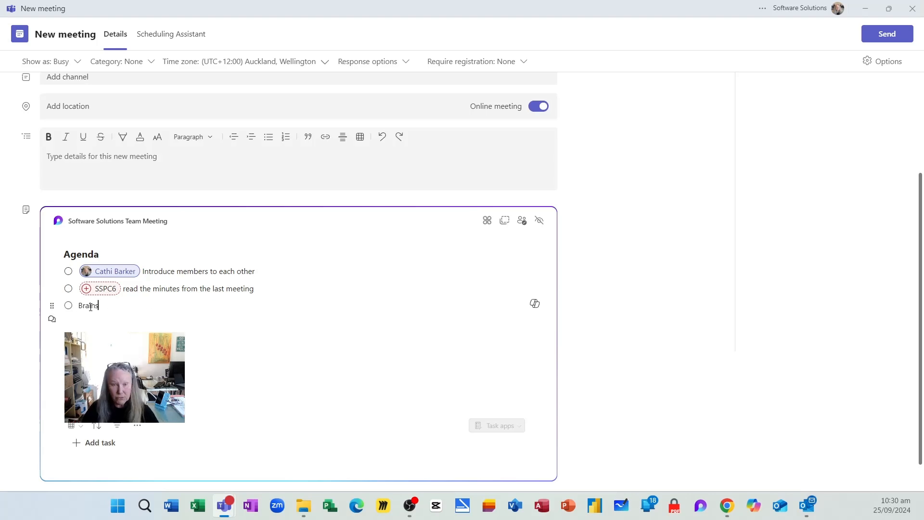
type("torm how ")
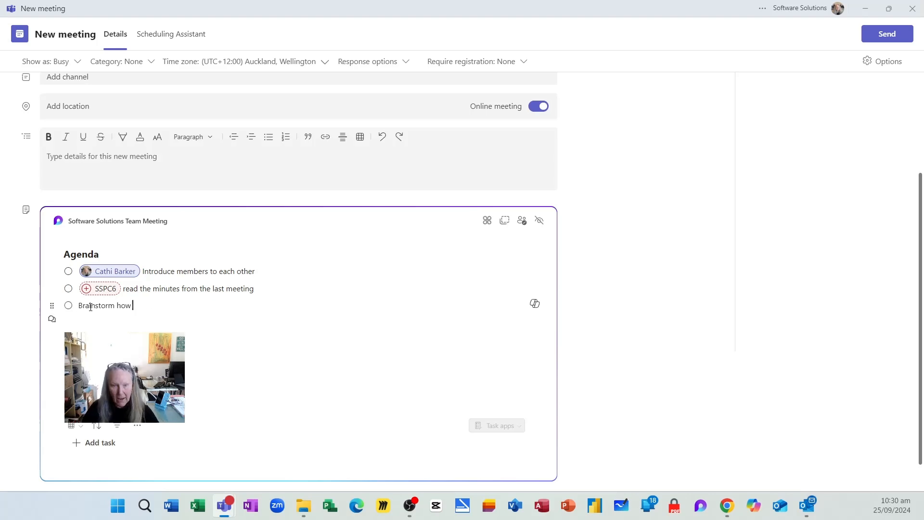
type("we can att")
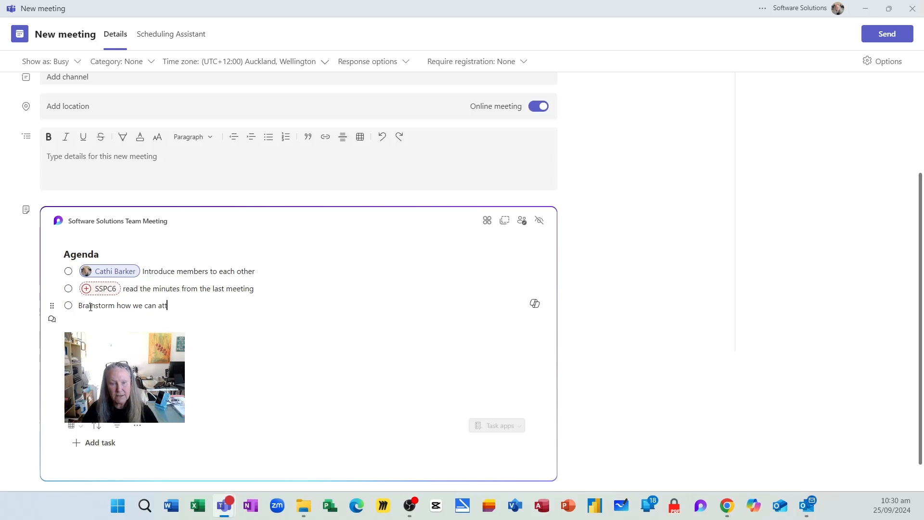
type("ract more customers to o")
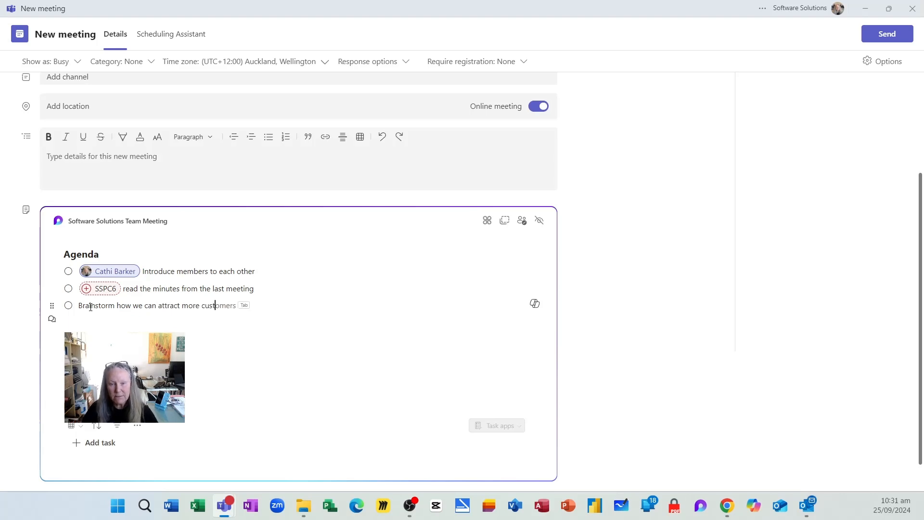
type("ew ")
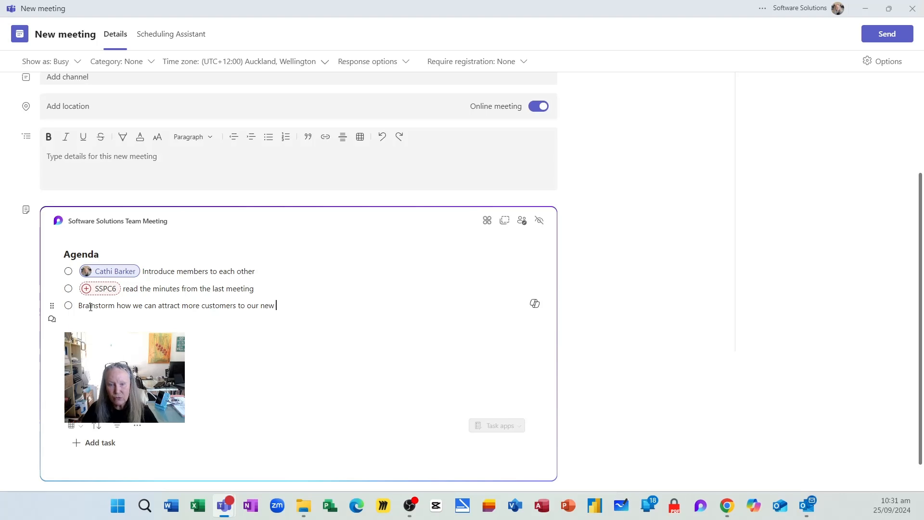
type("web site")
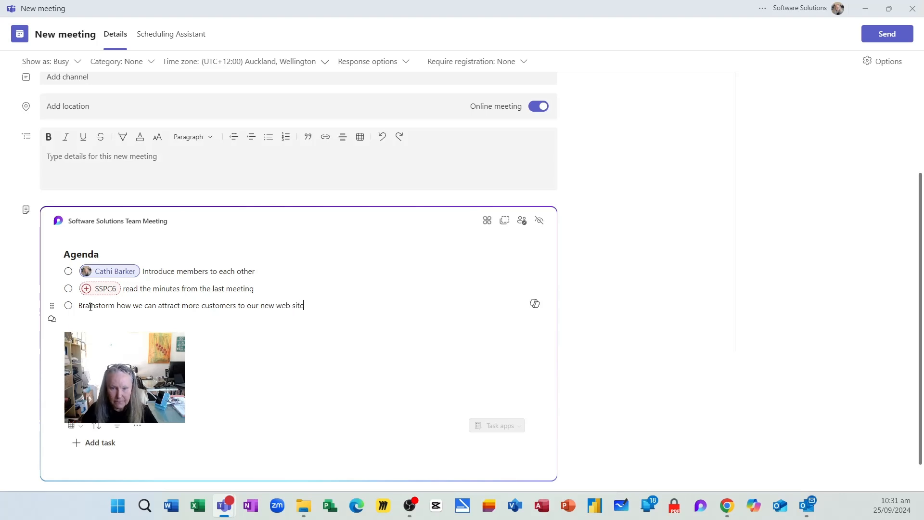
key("BackSpace")
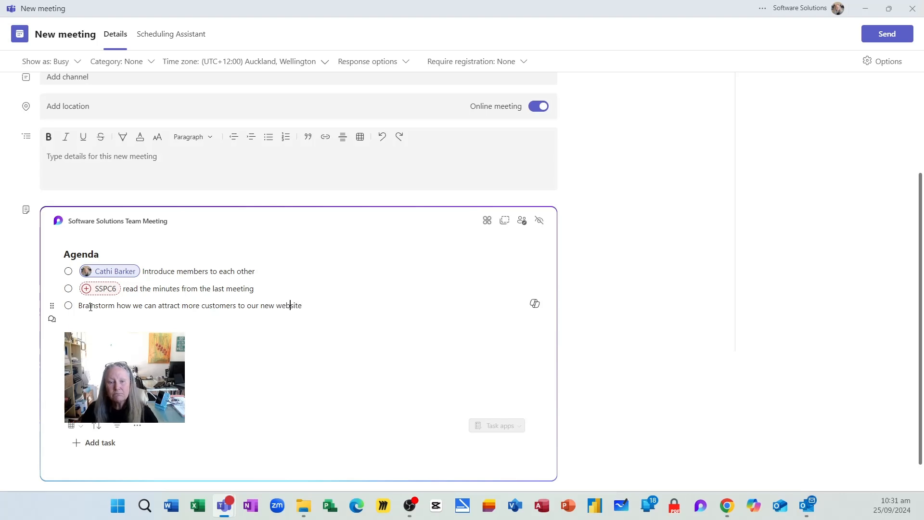
key("Right")
key("Right")
key("Right")
- Select the full text of the brainstorming agenda item
key("ctrl+shift+Left")
key("ctrl+shift+Left")
key("ctrl+shift+Left")
key("ctrl+shift+Left")
key("ctrl+shift+Left")
key("ctrl+shift+Left")
key("ctrl+shift+Left")
key("ctrl+shift+Left")
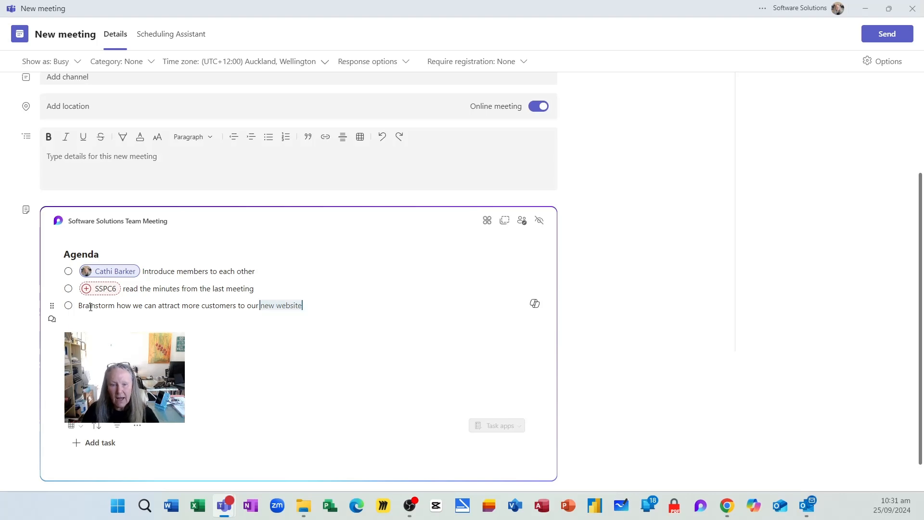
key("ctrl+shift+Left")
key("ctrl+shift+Left")
key("ctrl+shift+Left")
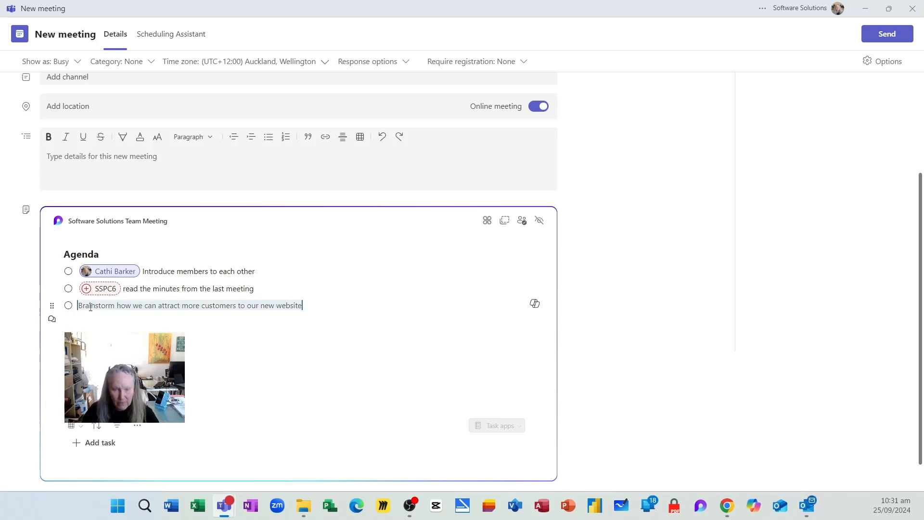
- Generate content below the brainstorming agenda item with the Copilot prompt "Brainstorm strategies to attract new customers to our new website"
left_click(117, 320)
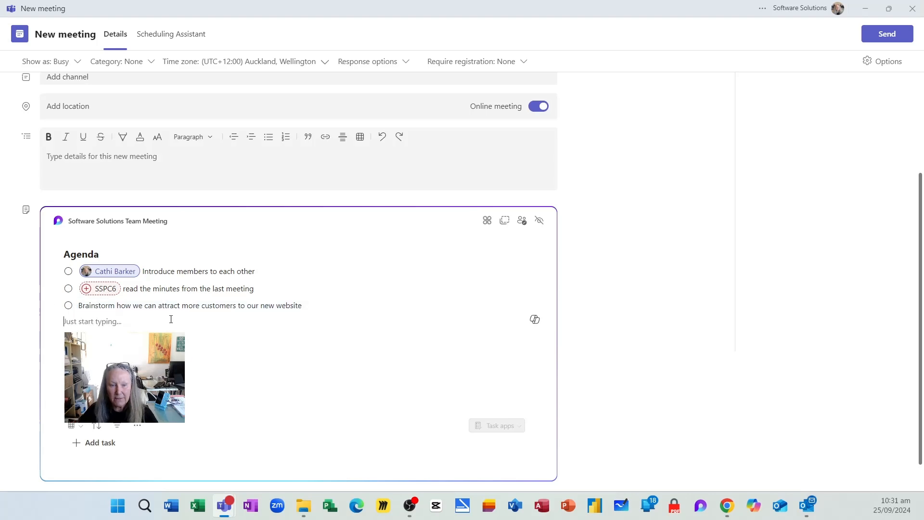
left_click(536, 321)
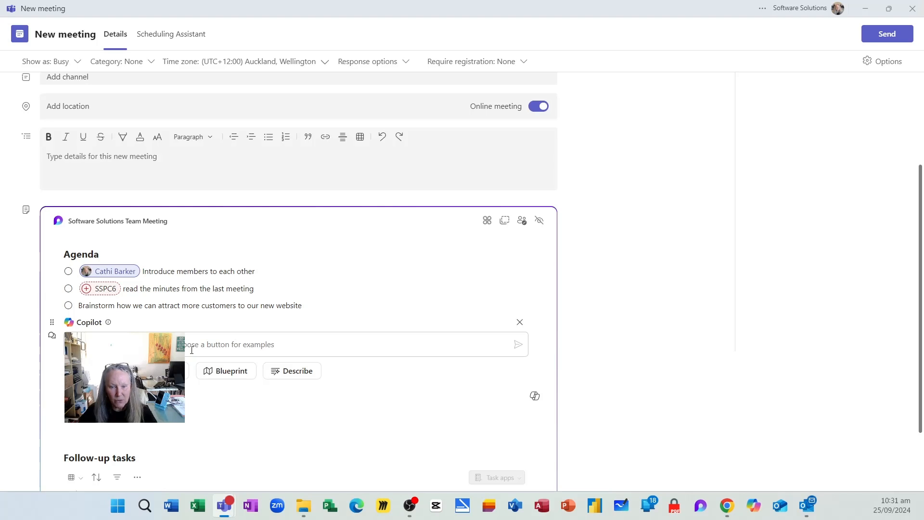
type("w customers using social media")
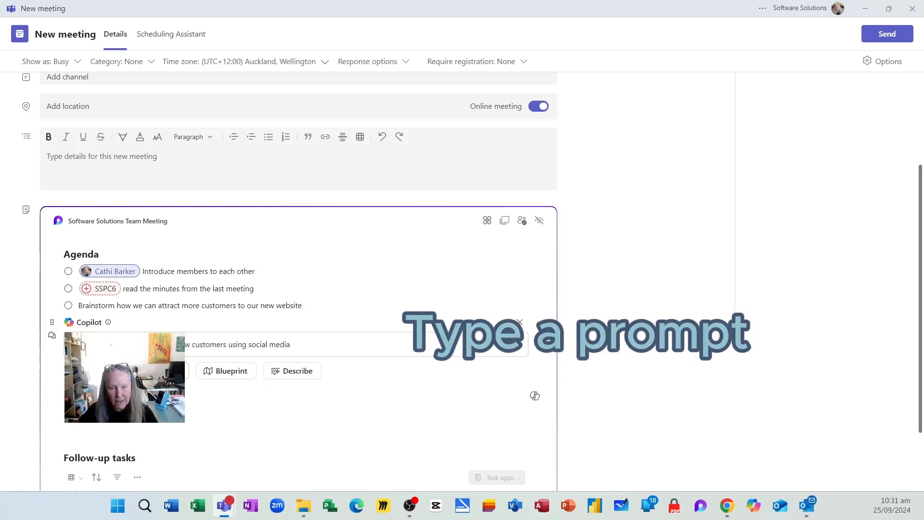
left_click(303, 341)
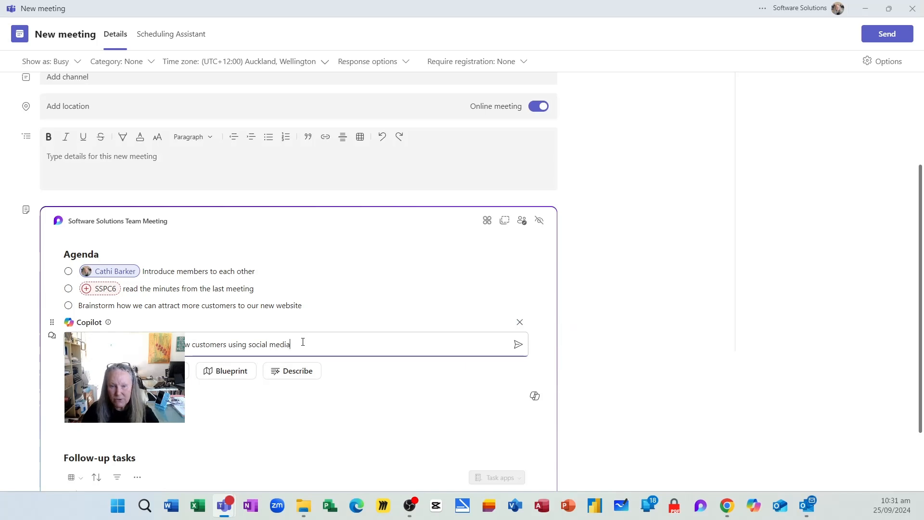
key("ctrl+shift+Left")
key("ctrl+shift+Left")
key("ctrl+shift+Left")
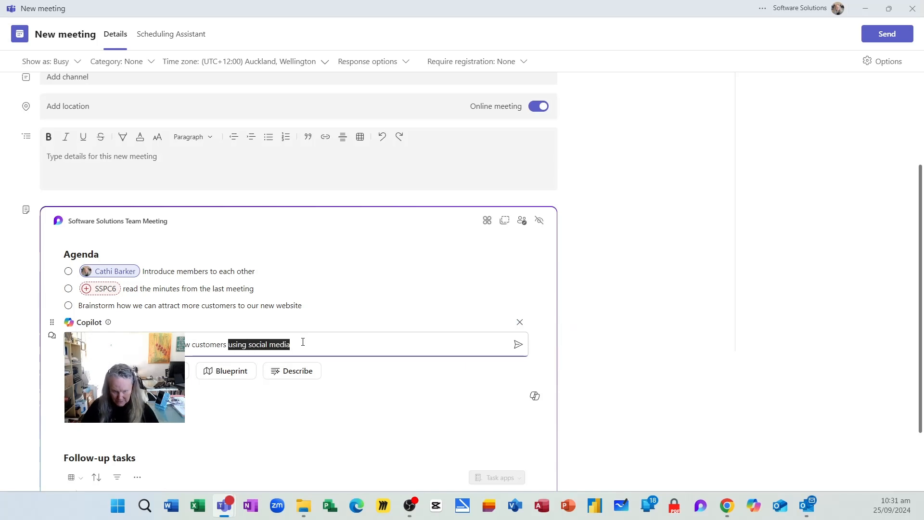
type("to our new w")
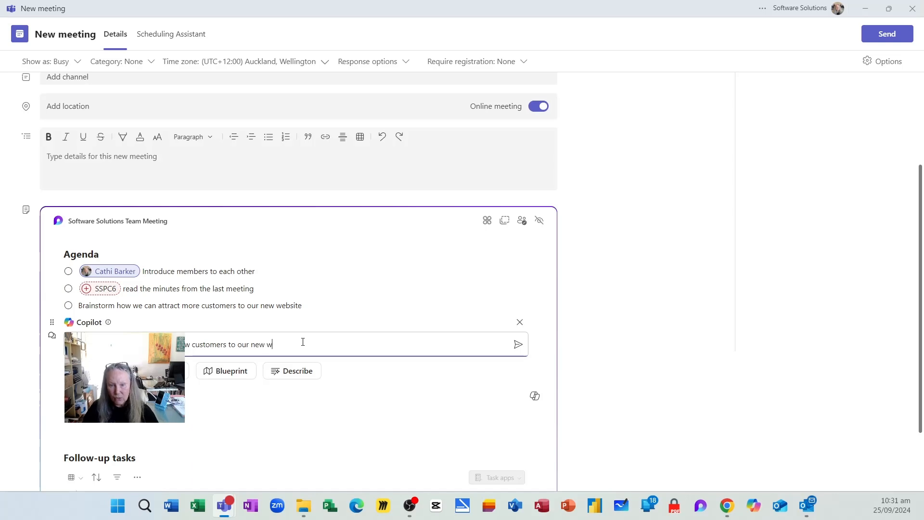
type("ebsite")
key("Return")
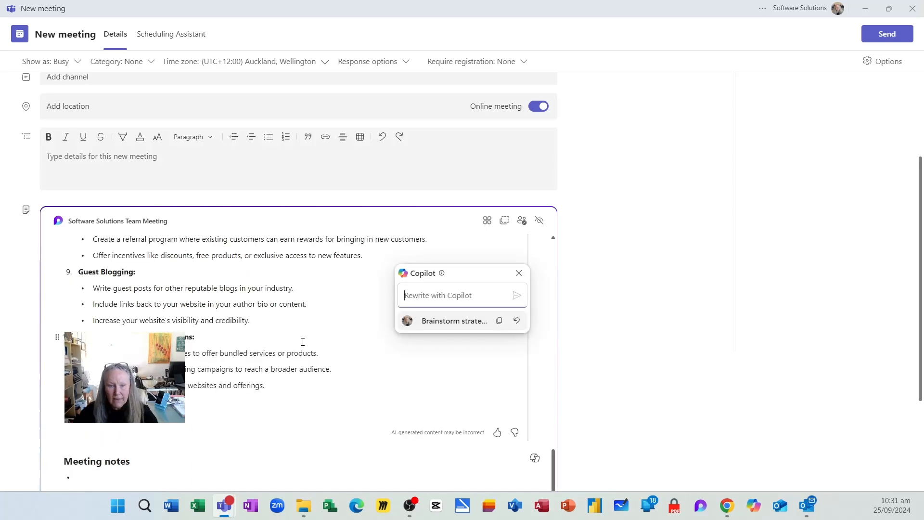
- Review the generated strategies and have Copilot shorten them with the prompt "Rewrite this to 4 key points"
scroll(263, 365, "up", 6)
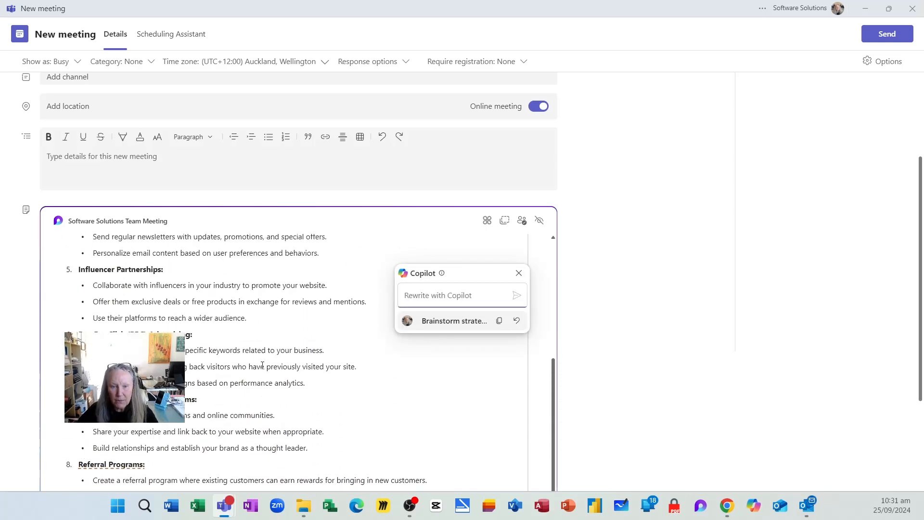
scroll(263, 364, "up", 5)
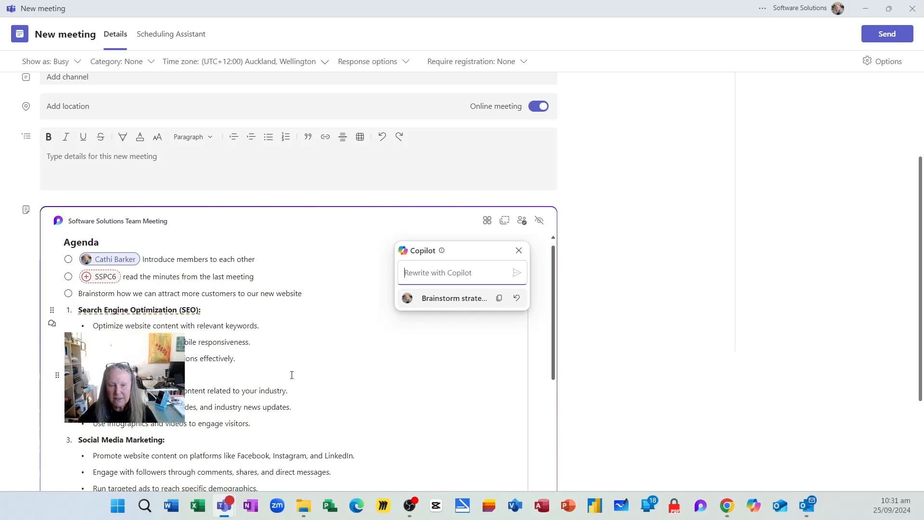
scroll(291, 377, "down", 8)
scroll(295, 377, "down", 3)
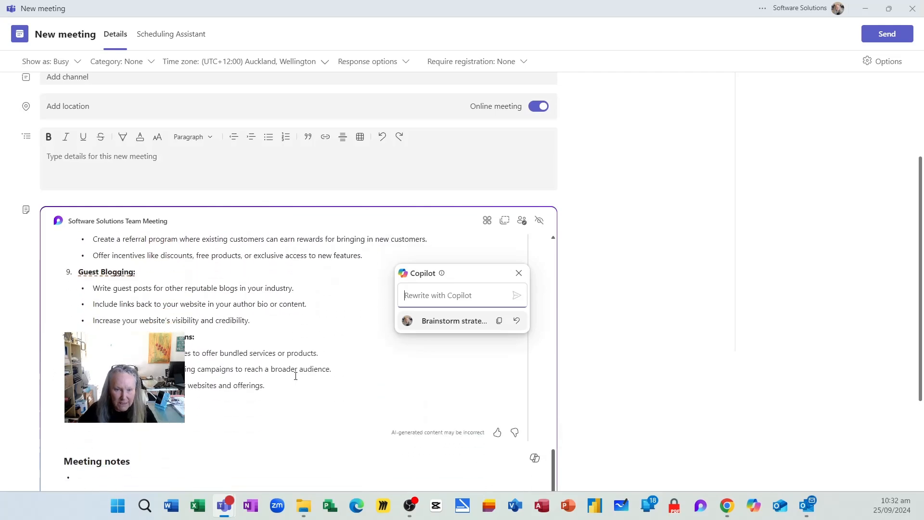
scroll(296, 376, "up", 12)
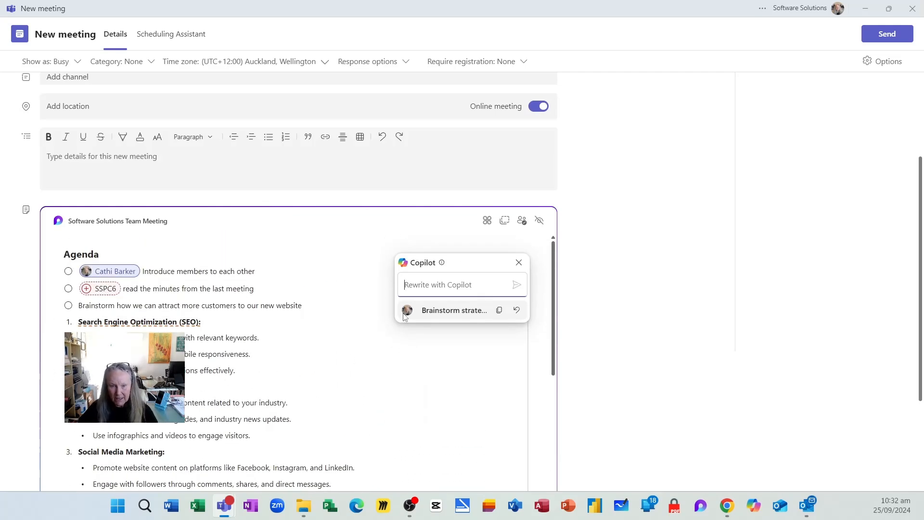
type("Rewri")
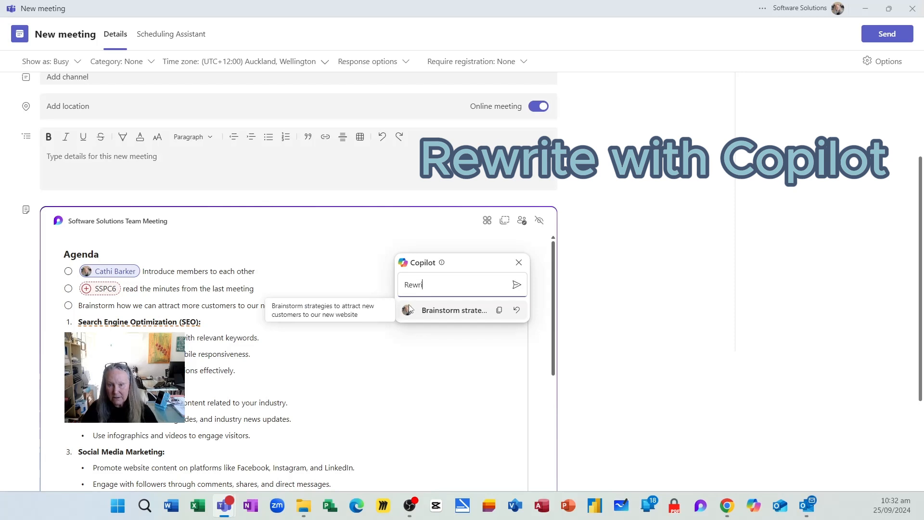
type("te this to ")
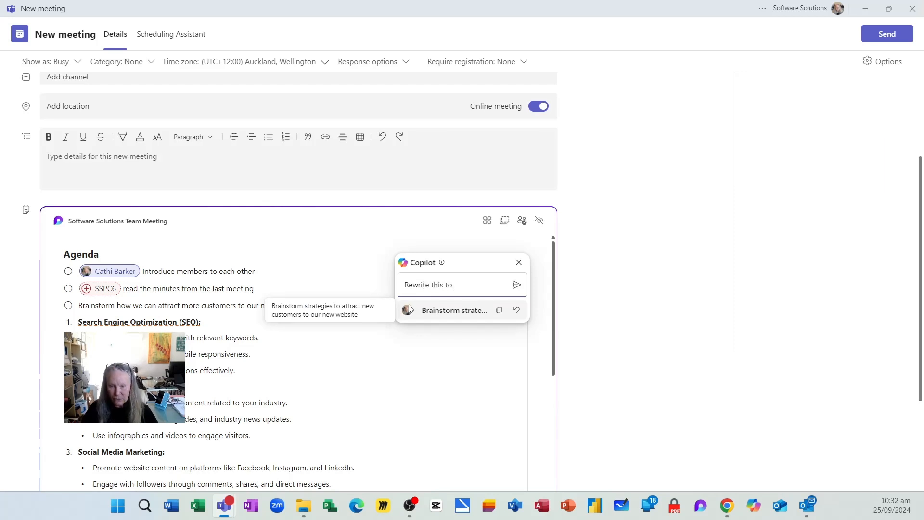
type("4 key points")
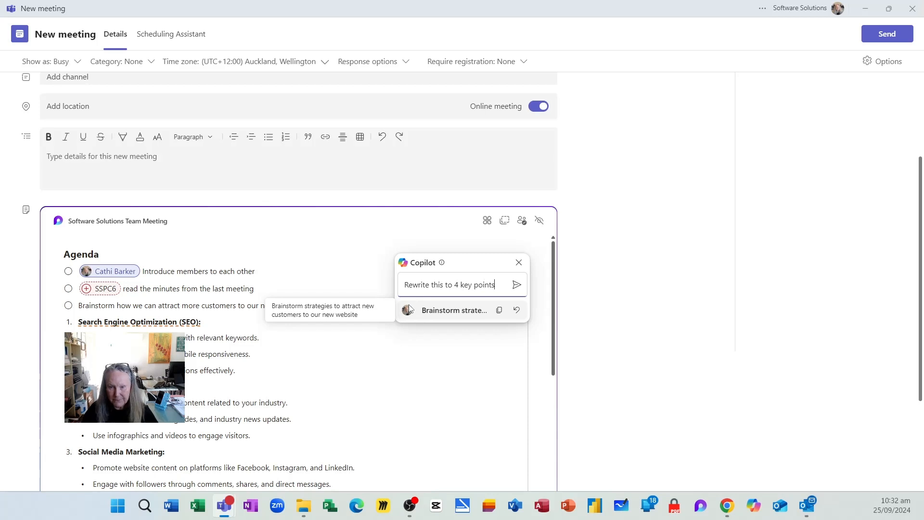
key("Return")
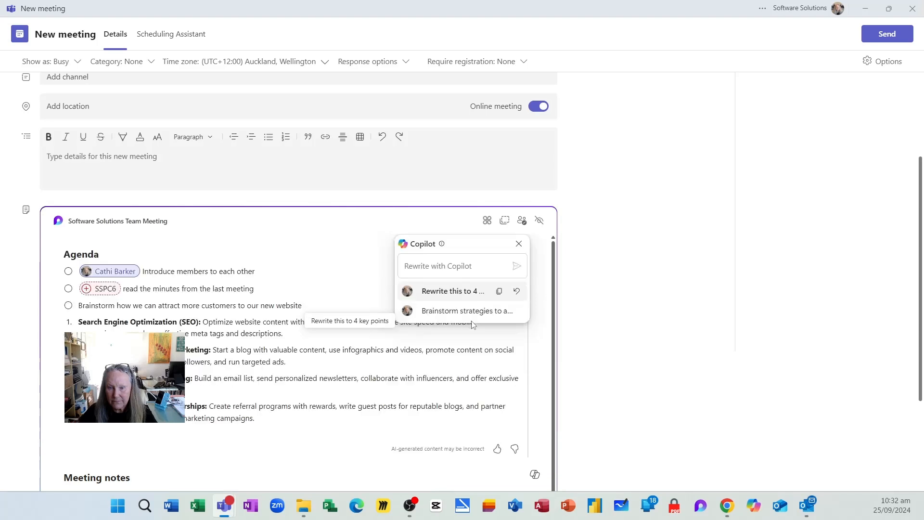
- Compare the original brainstorm version, return to the four-key-points rewrite and close Copilot to keep it
left_click(438, 310)
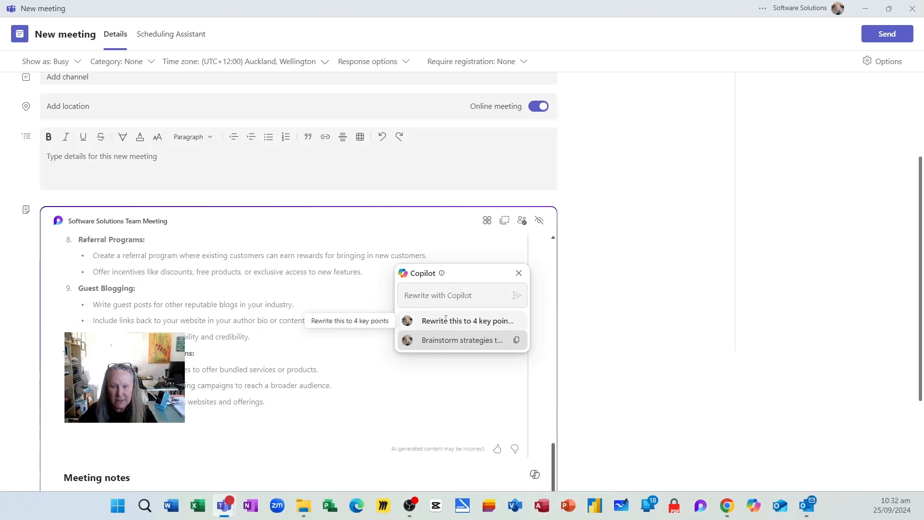
left_click(446, 319)
left_click(448, 312)
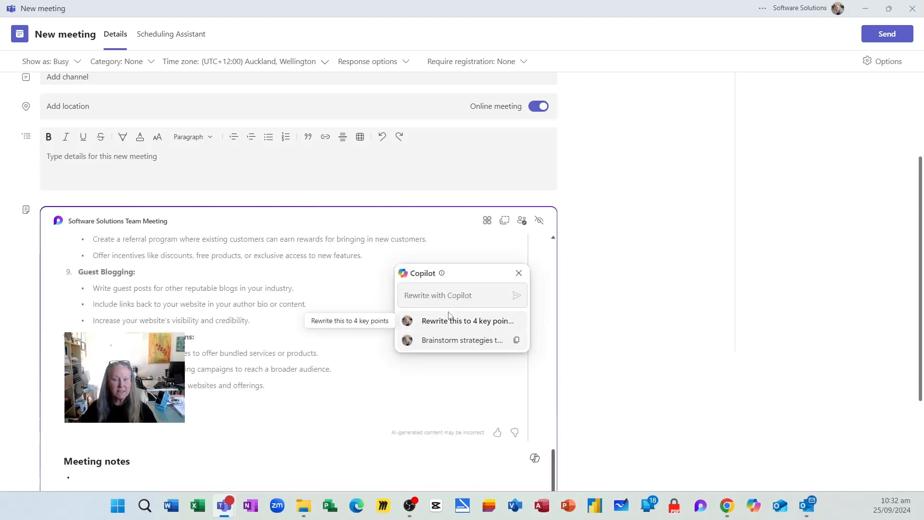
left_click(449, 317)
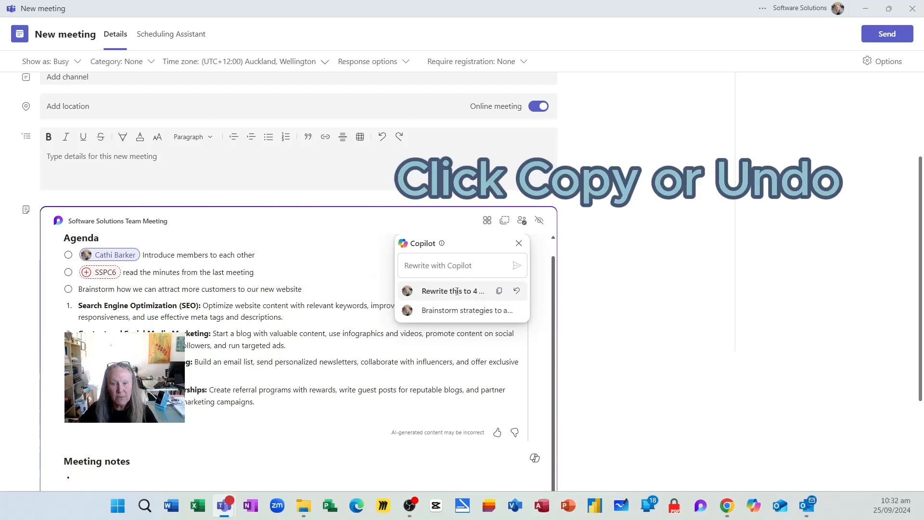
left_click(519, 243)
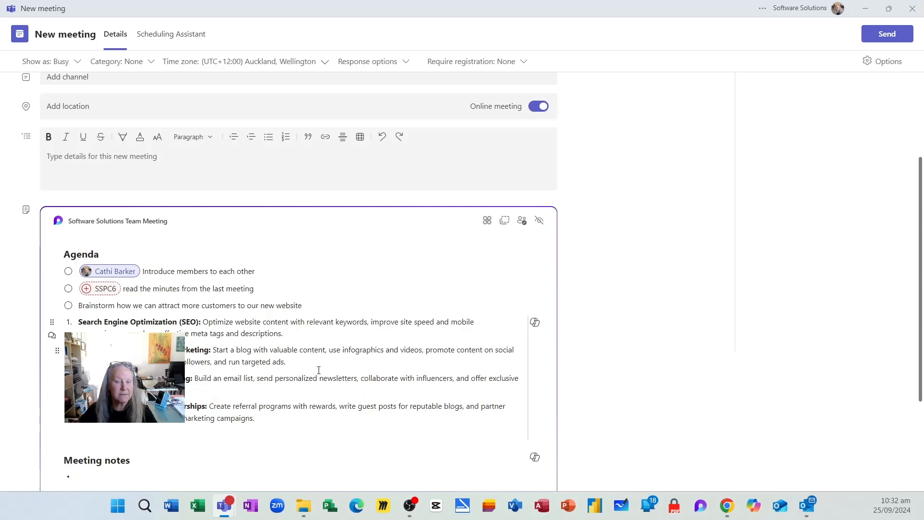
- Add the bullet "SEO Background Reading" under Meeting notes and start a new bullet below it
left_click(95, 476)
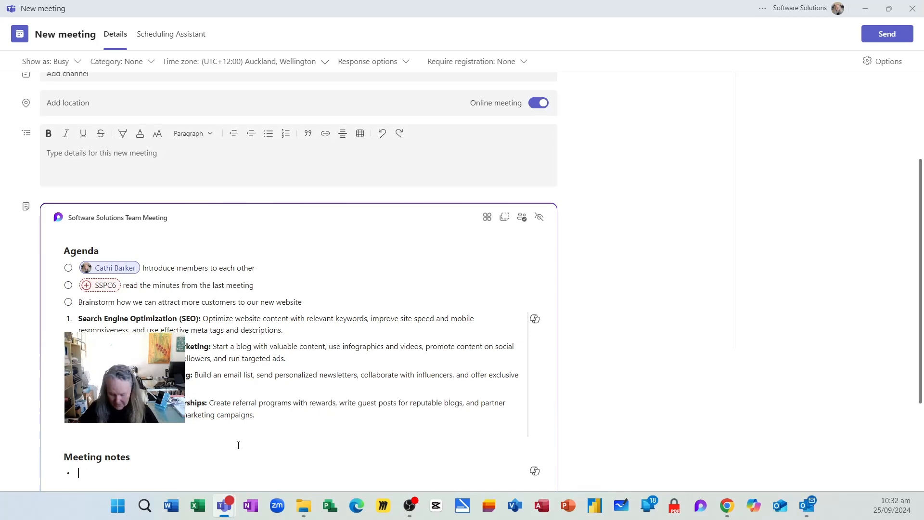
type("SEO")
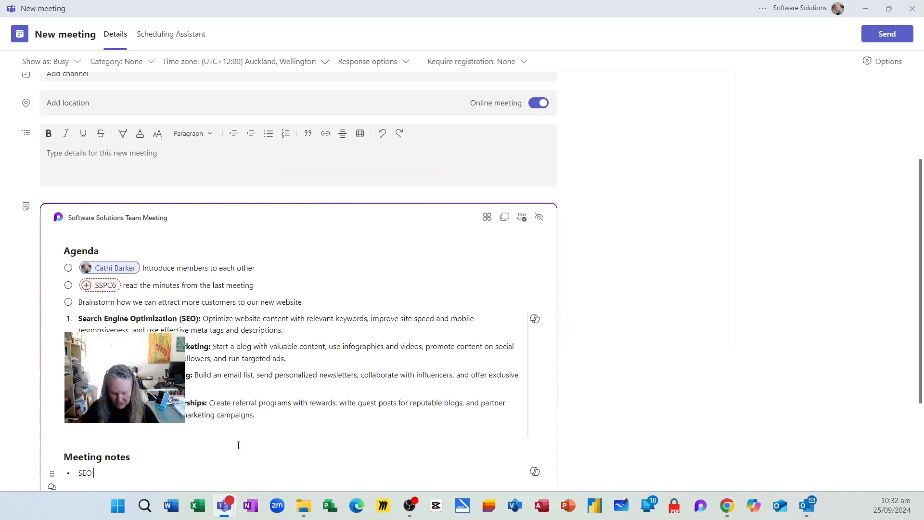
type(" Background Reading")
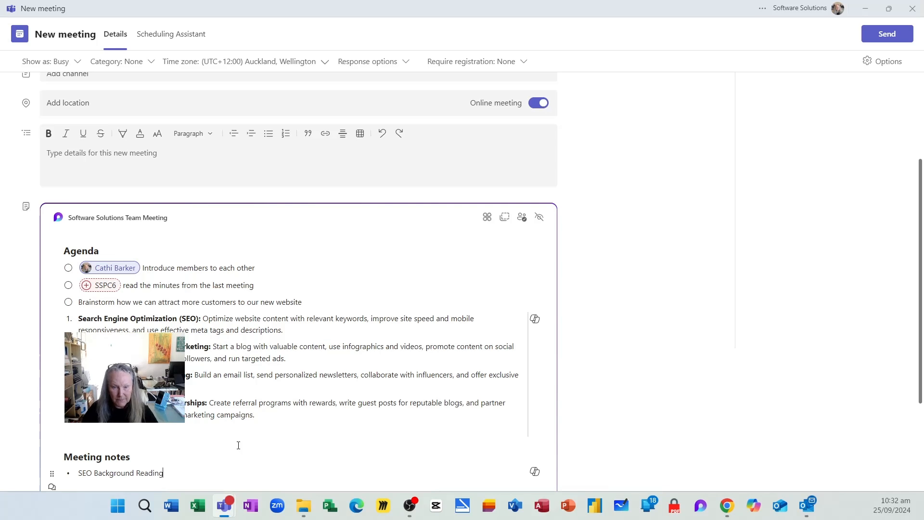
key("Return")
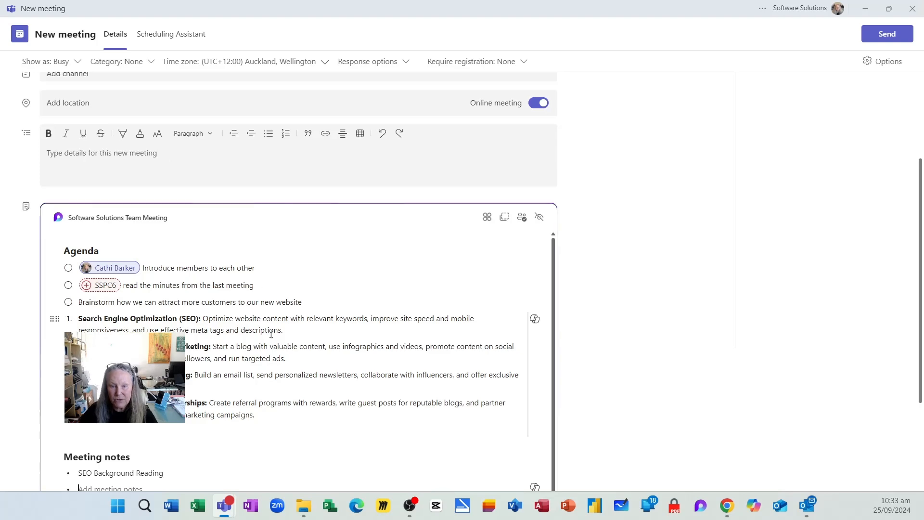
- Have Copilot describe the key points to consider when setting up website SEO in the new note bullet, then close Copilot
scroll(294, 338, "down", 1)
scroll(295, 338, "down", 3)
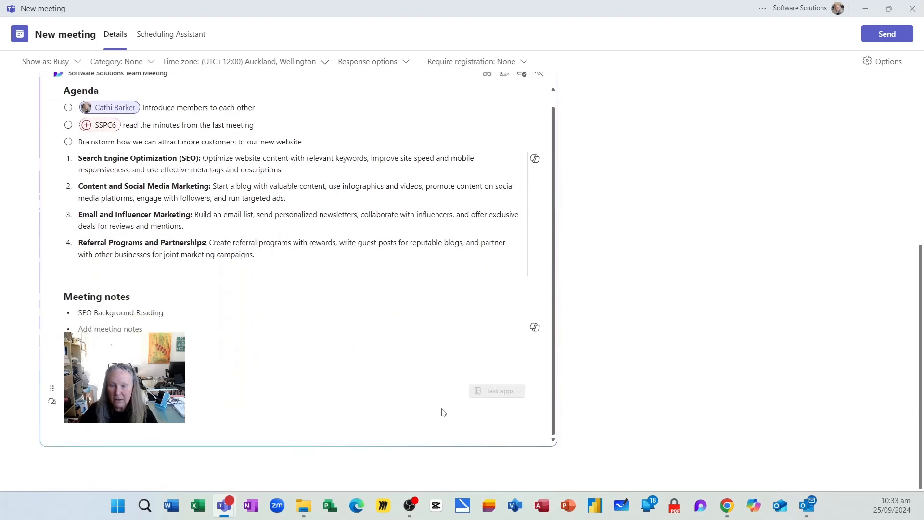
left_click(535, 328)
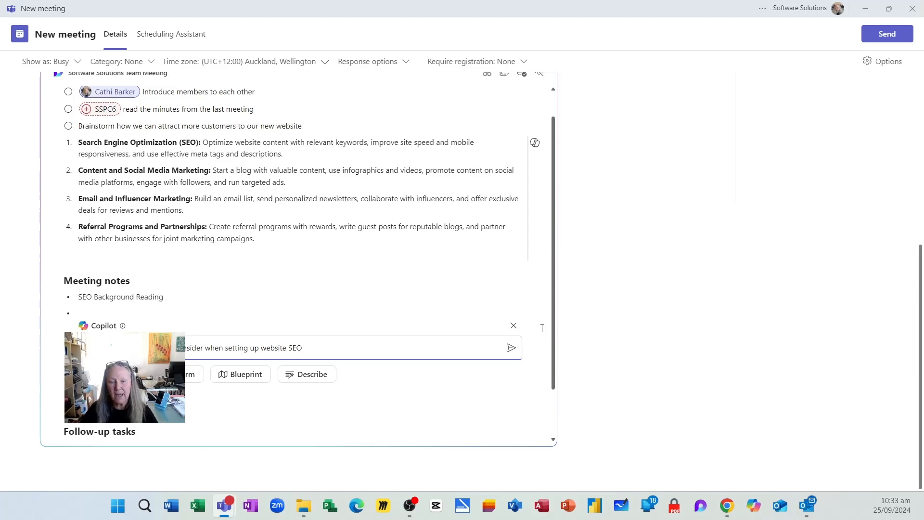
key("Return")
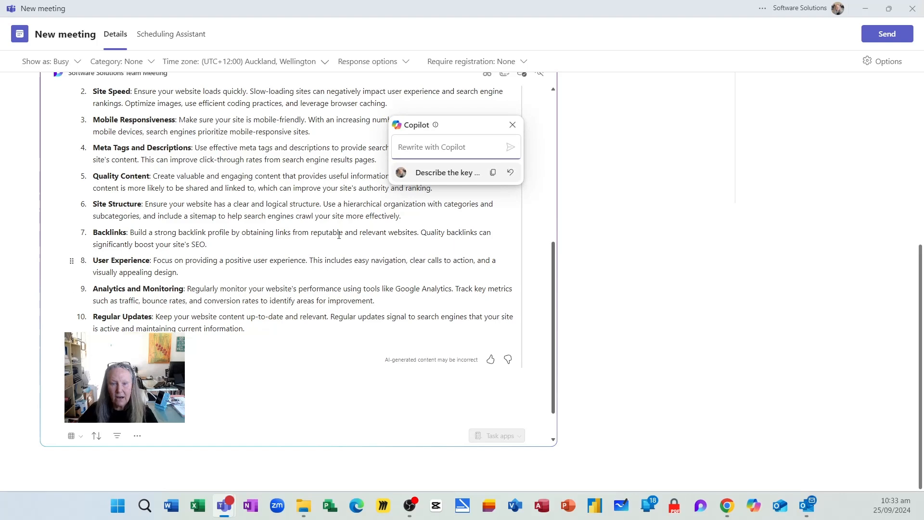
scroll(265, 239, "up", 3)
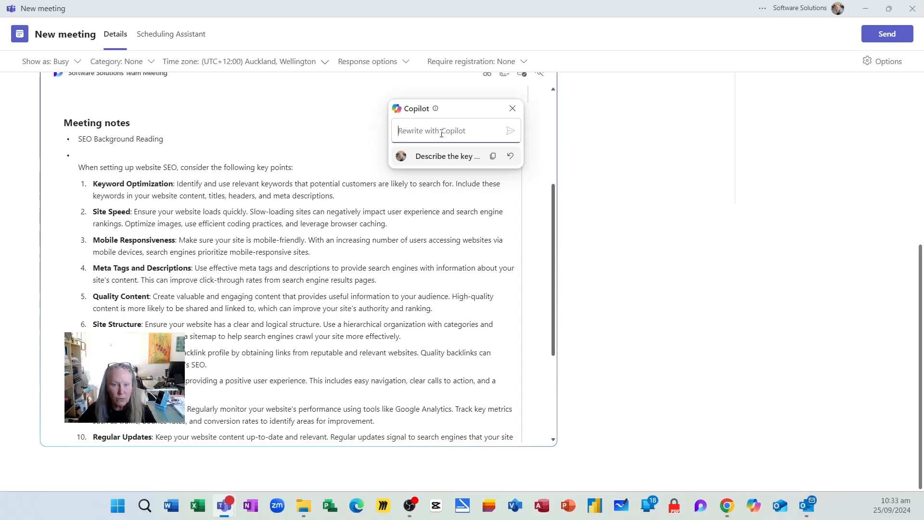
left_click(513, 107)
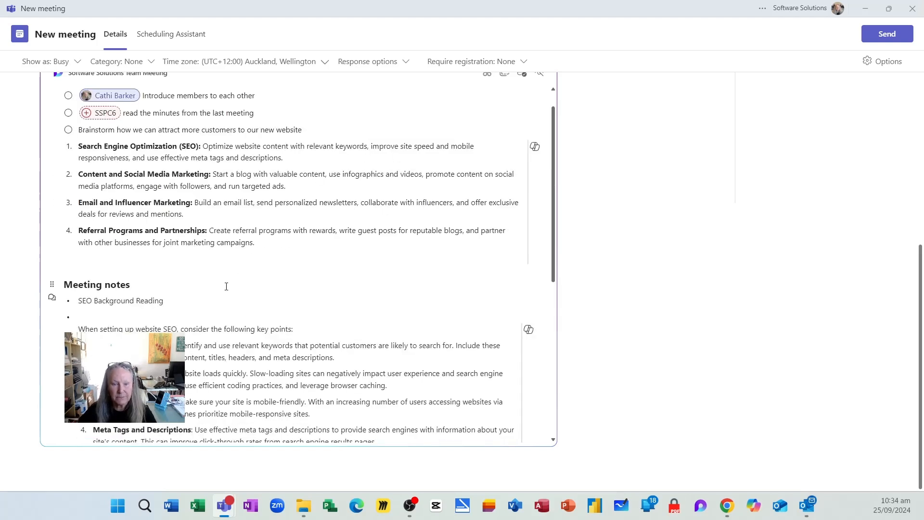
- Review the completed agenda, notes and meeting details, and send the meeting invitation
scroll(105, 311, "down", 5)
scroll(353, 377, "up", 5)
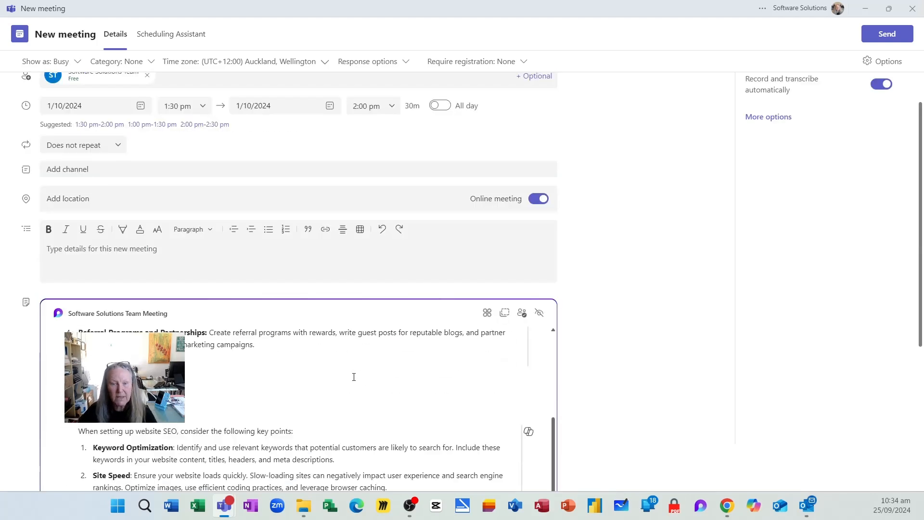
scroll(363, 376, "down", 3)
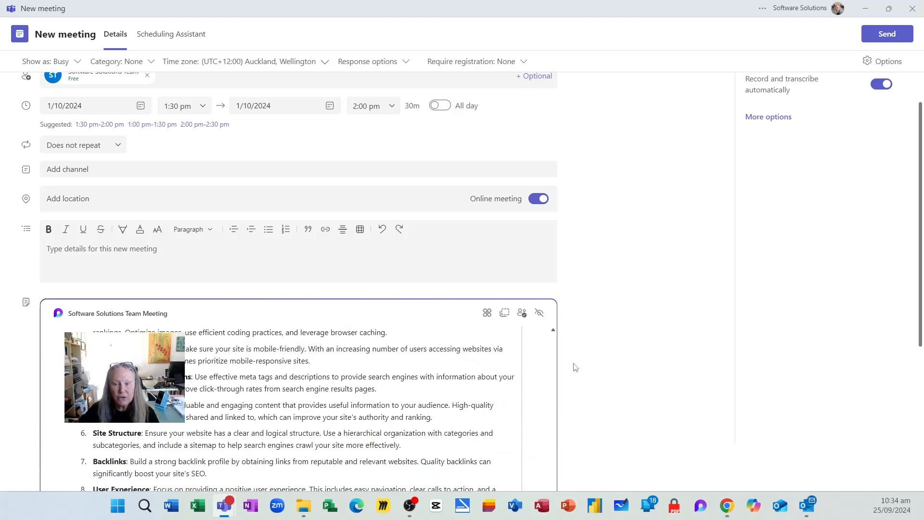
scroll(597, 369, "down", 5)
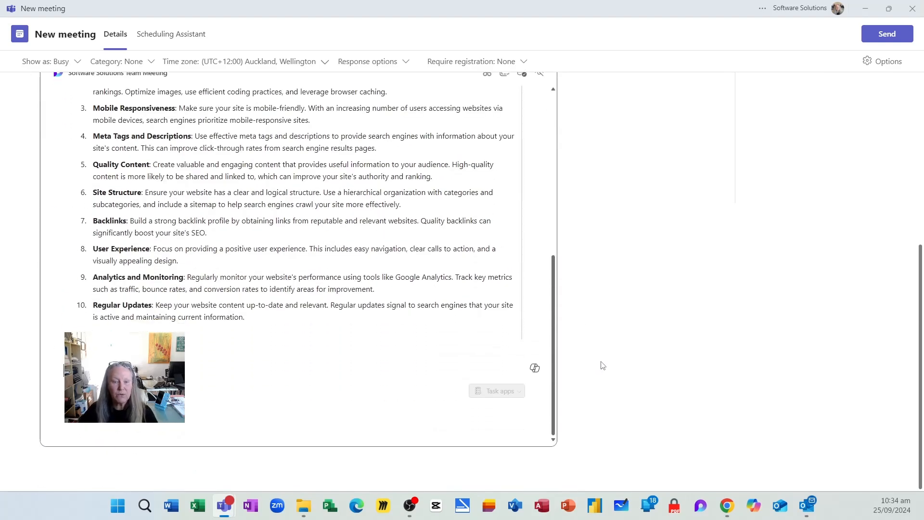
scroll(610, 359, "up", 5)
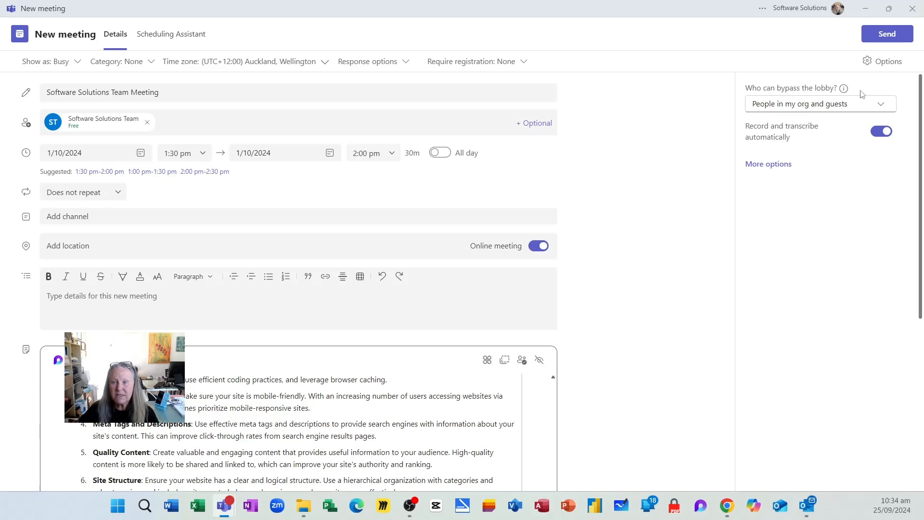
left_click(887, 34)
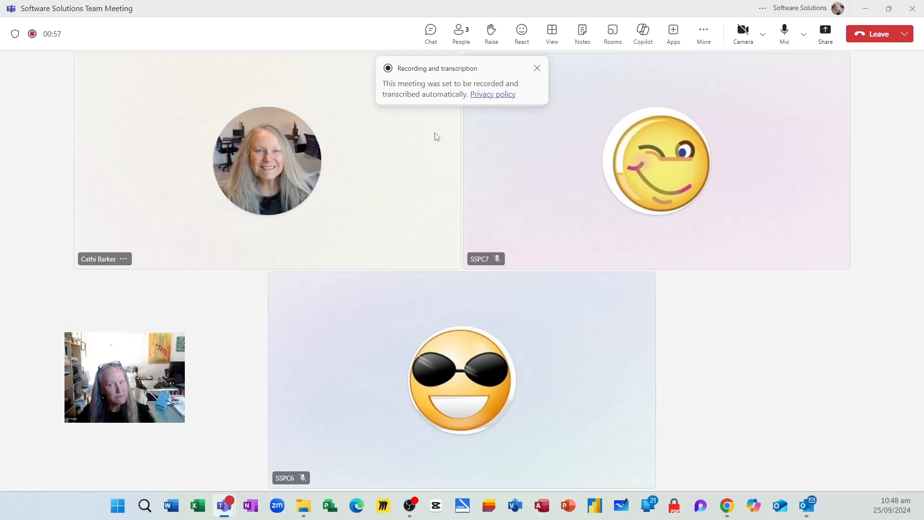
- Dismiss the recording and transcription notice and the camera notice in the running meeting
left_click(541, 71)
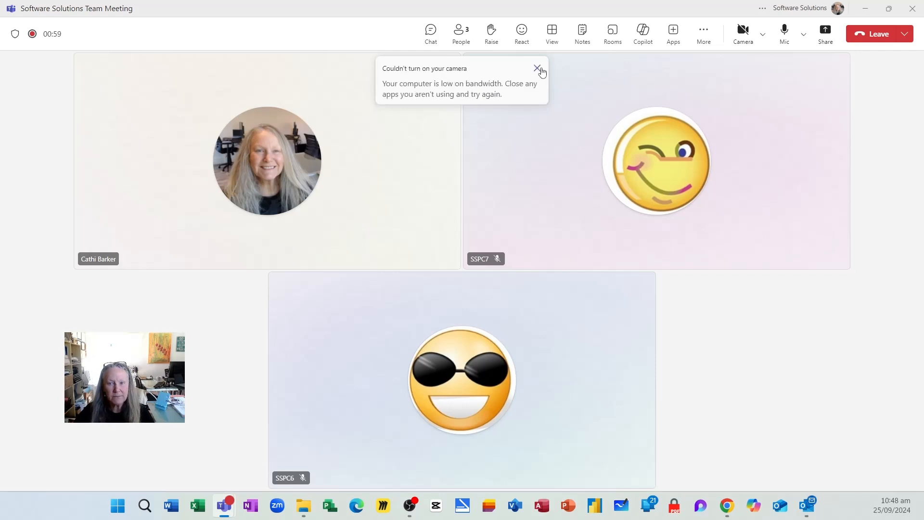
left_click(539, 69)
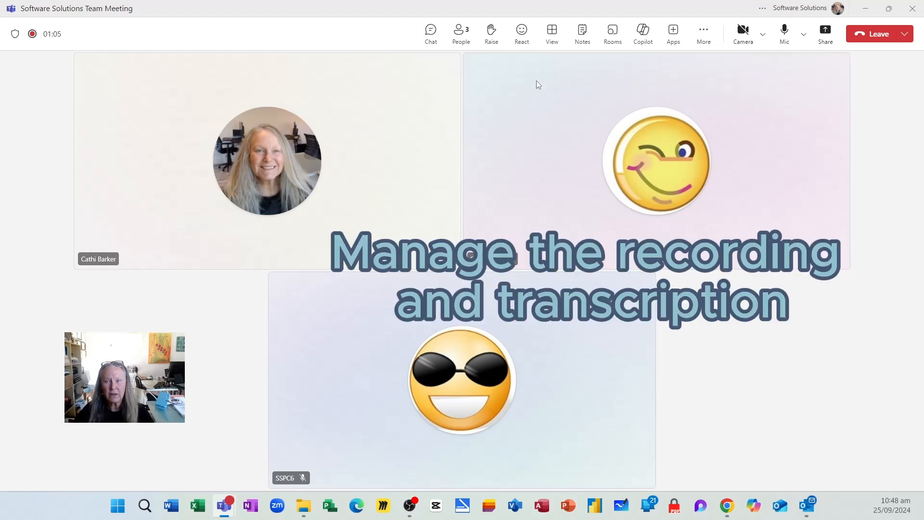
- Show the live transcript of the running meeting, review it, and close the transcript
left_click(707, 38)
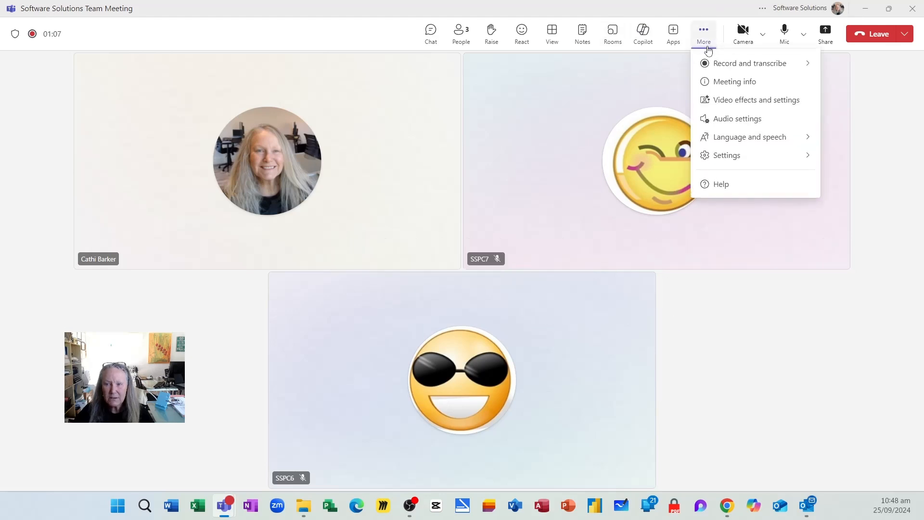
mouse_move(718, 65)
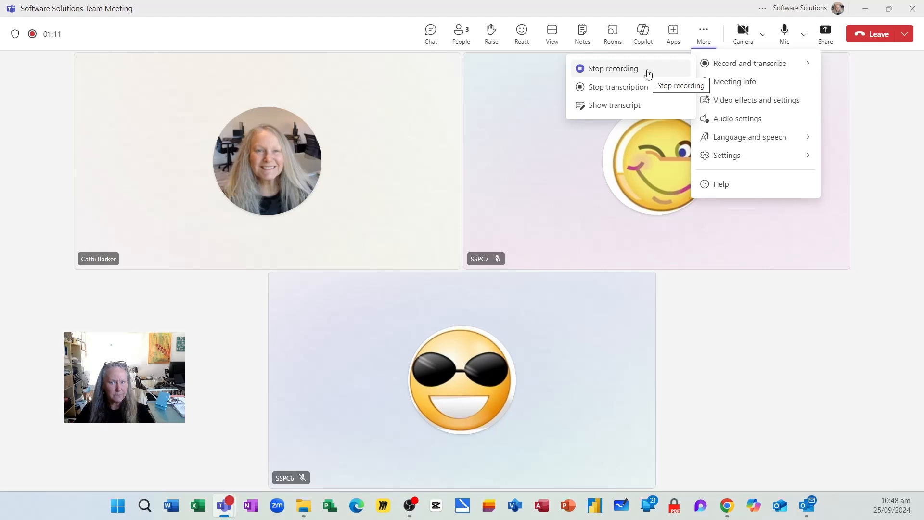
left_click(640, 111)
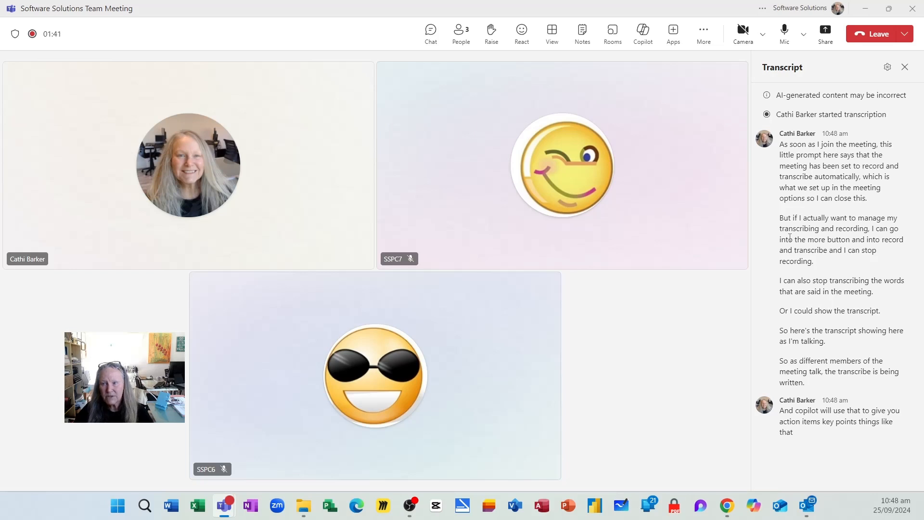
left_click(905, 66)
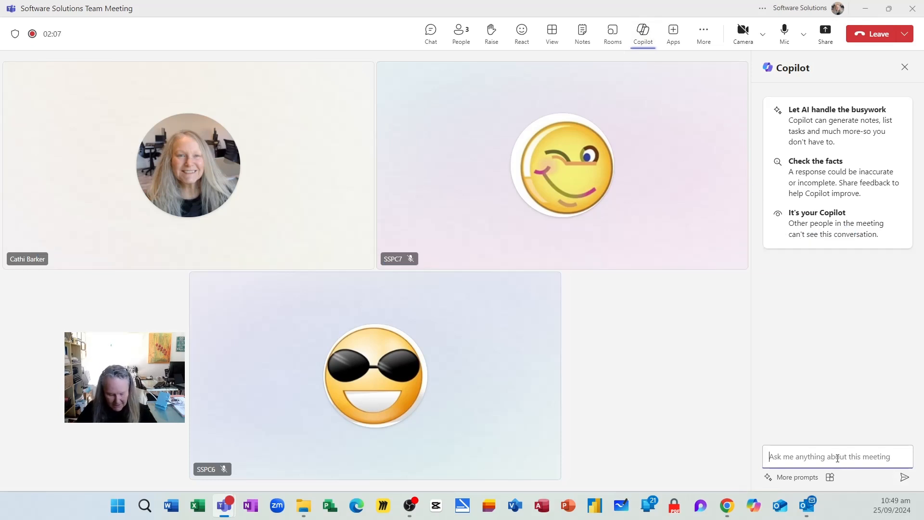
- Ask Copilot in the meeting to "recap the meeting so far" and check the transcript source behind the recap's second point
type("recapt the")
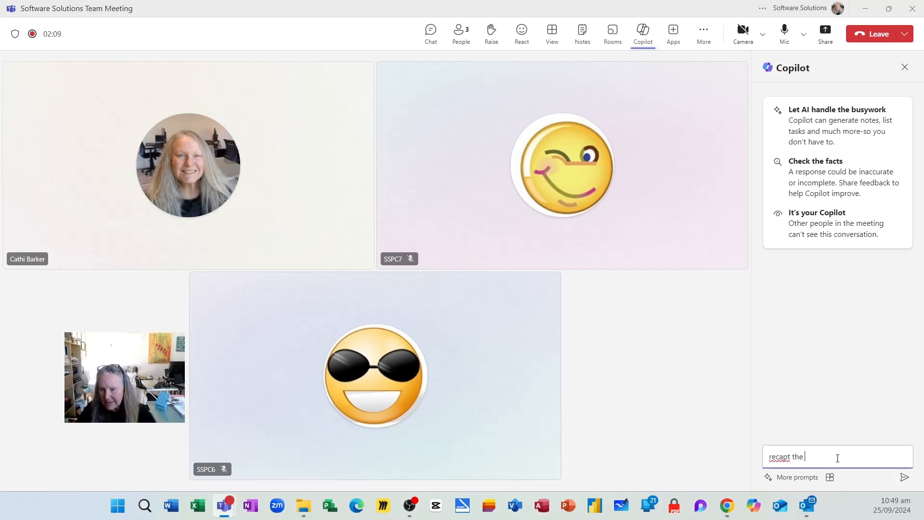
key("BackSpace")
key("BackSpace")
key("BackSpace")
key("BackSpace")
key("BackSpace")
key("BackSpace")
key("BackSpace")
type("p the meet")
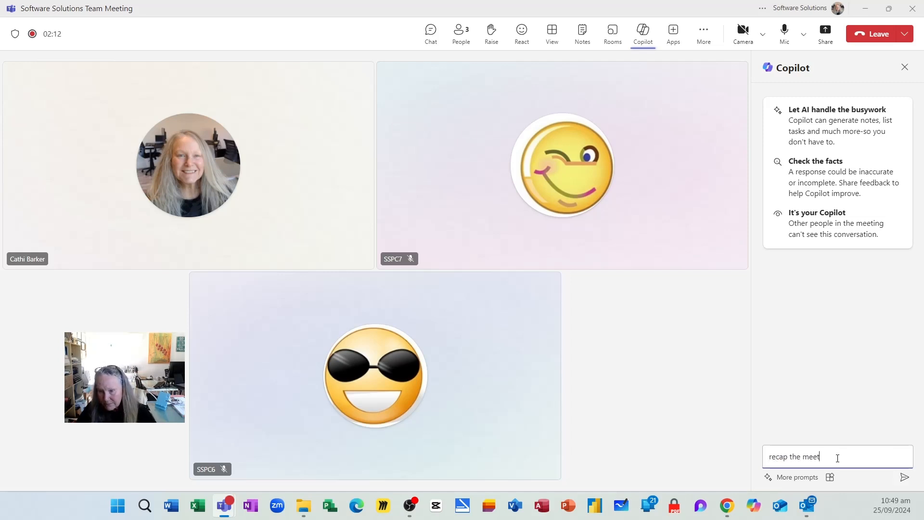
type("ing so far")
key("Return")
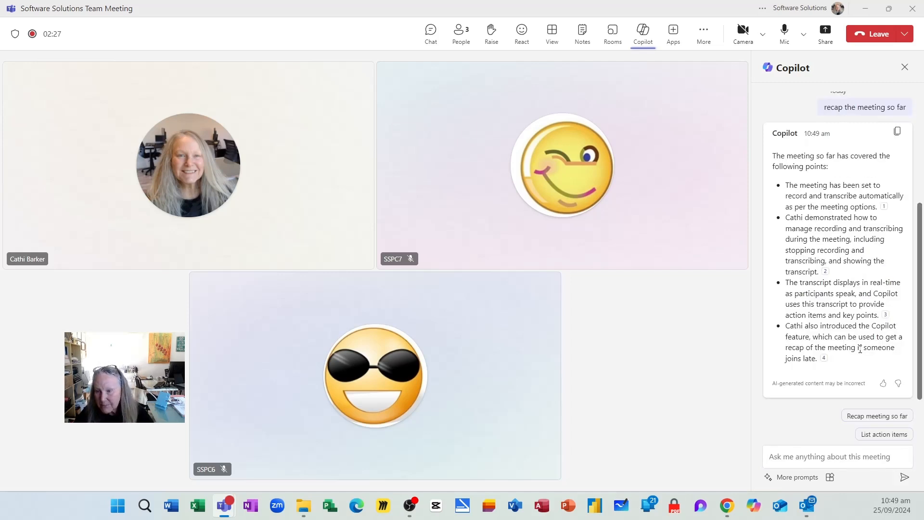
mouse_move(825, 273)
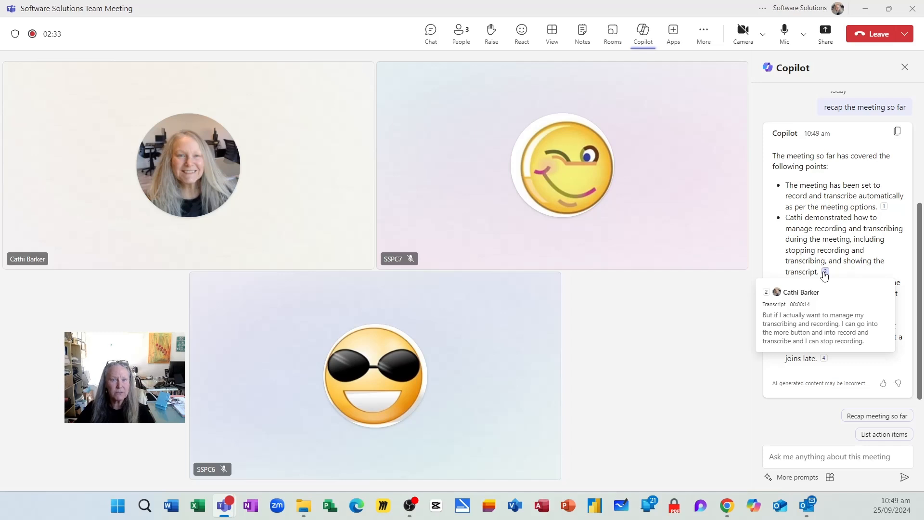
- Ask the meeting's Copilot to "List main ideas we discussed"
left_click(797, 456)
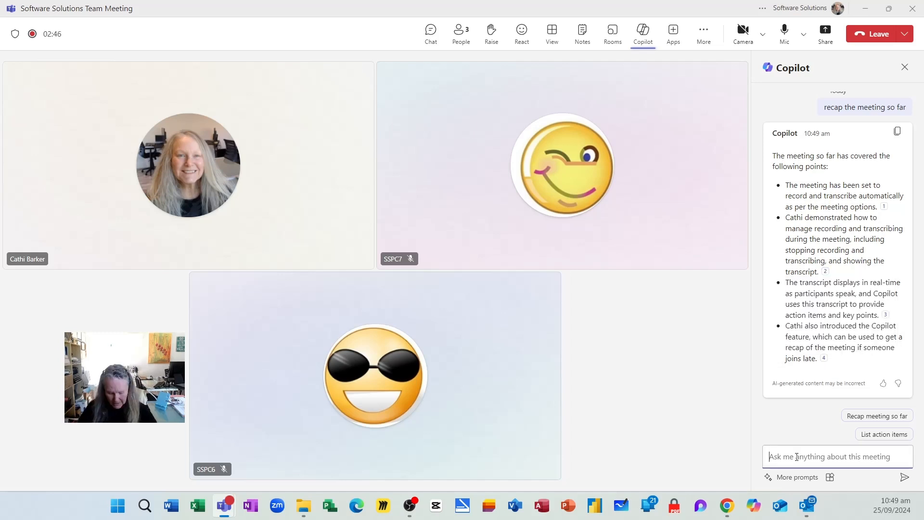
type("List main ite")
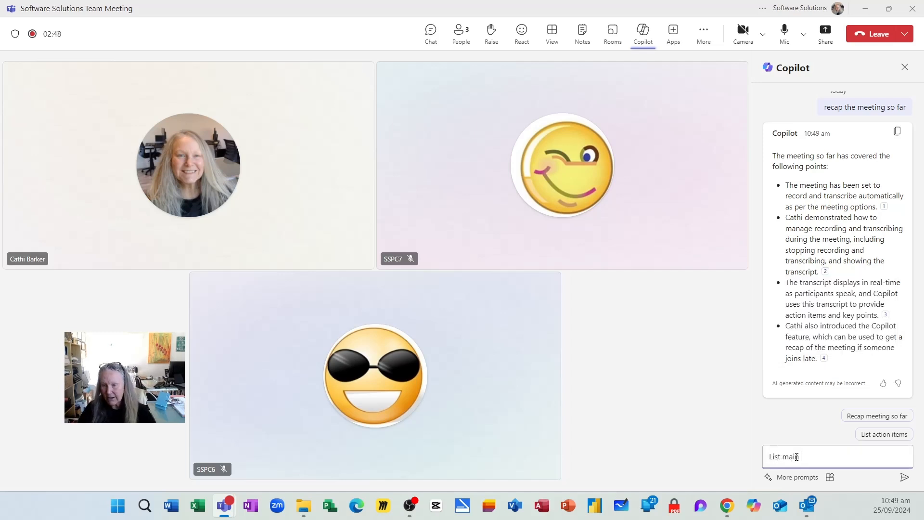
key("BackSpace")
key("BackSpace")
type("deas ")
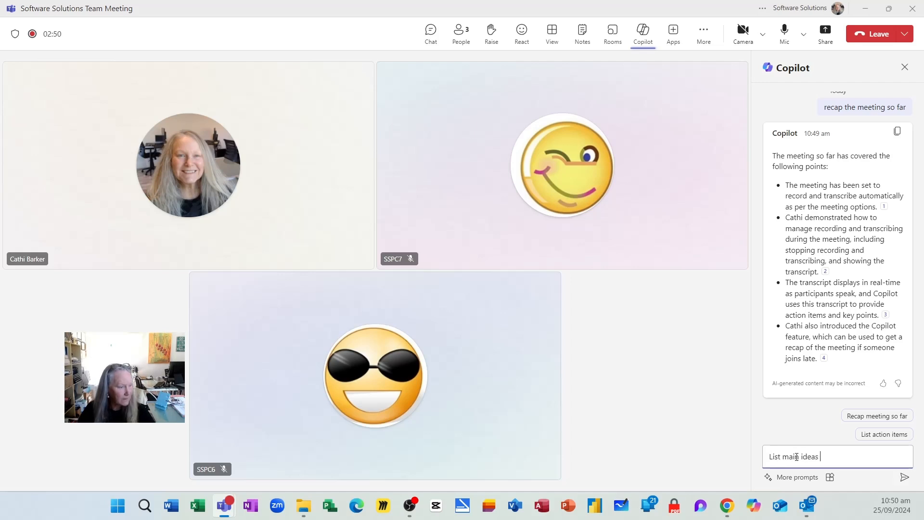
type("we did")
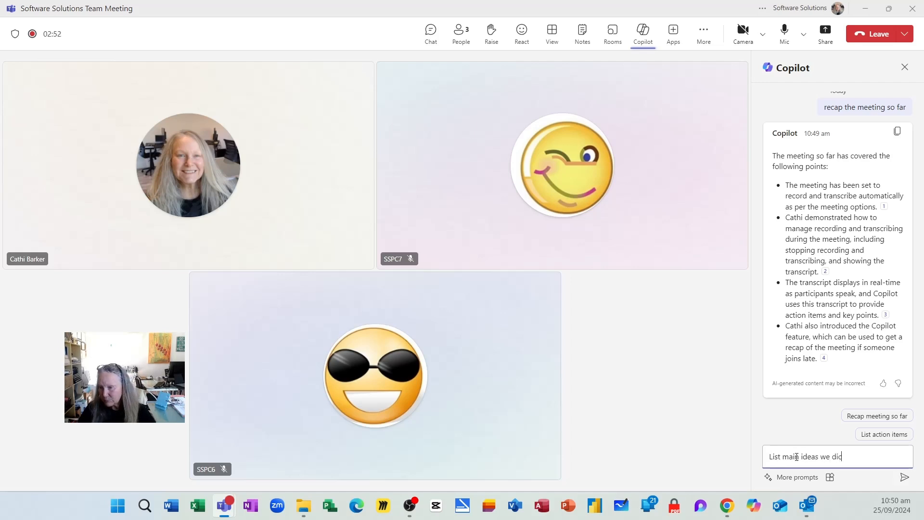
type("cussed")
key("Return")
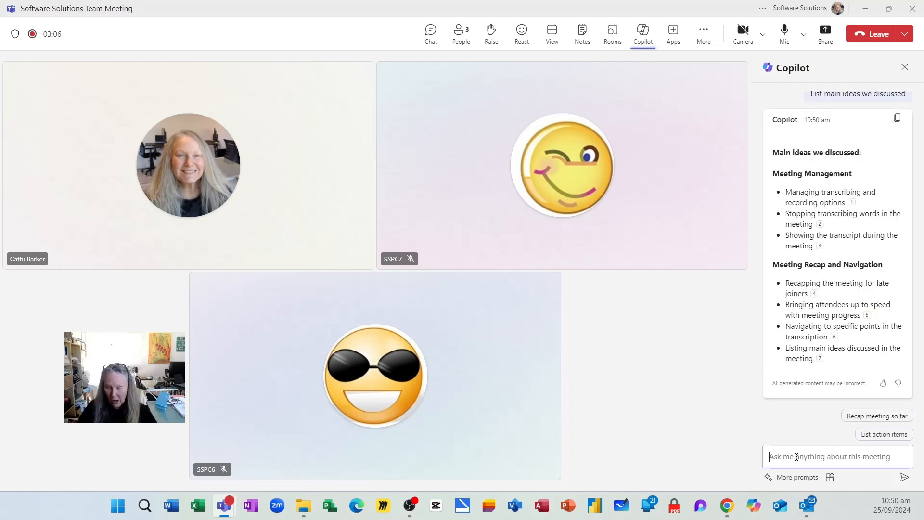
- Ask the meeting's Copilot for "Highlights from the meeting chat"
type("Highlight")
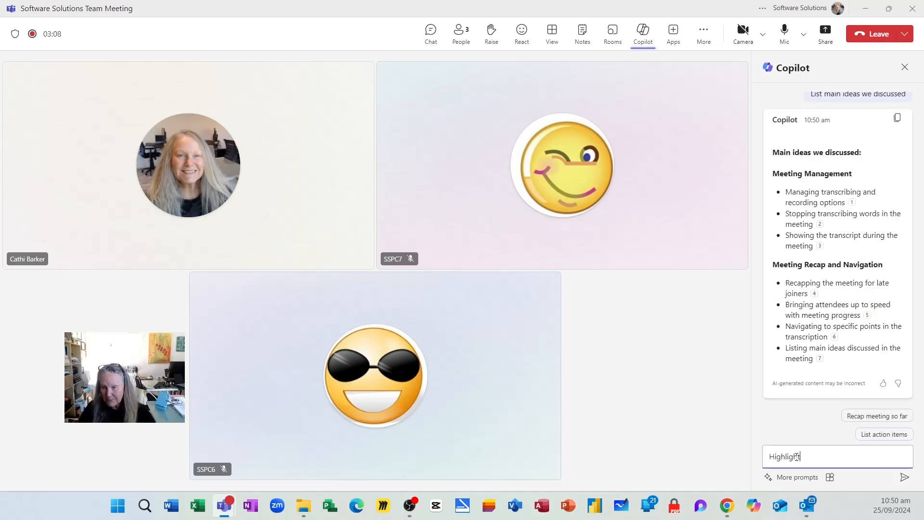
type("er")
key("BackSpace")
key("BackSpace")
key("BackSpace")
key("BackSpace")
key("BackSpace")
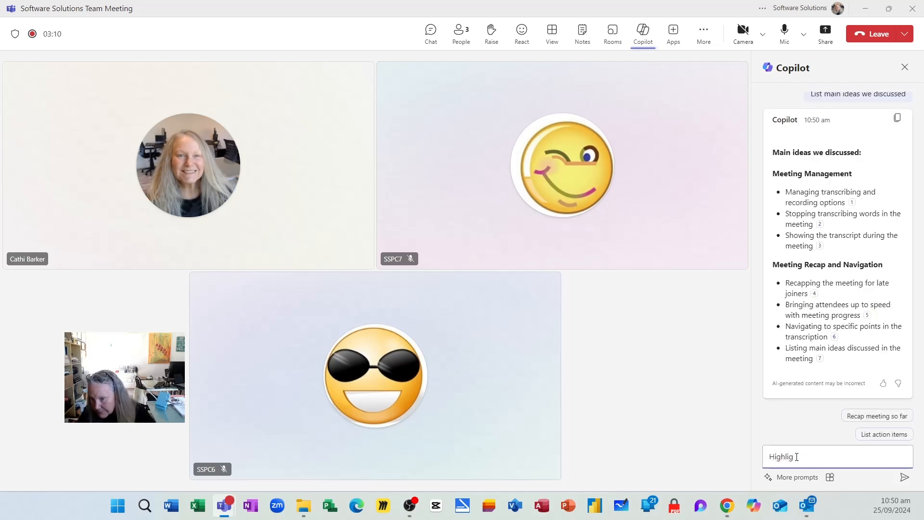
type("hts from the m")
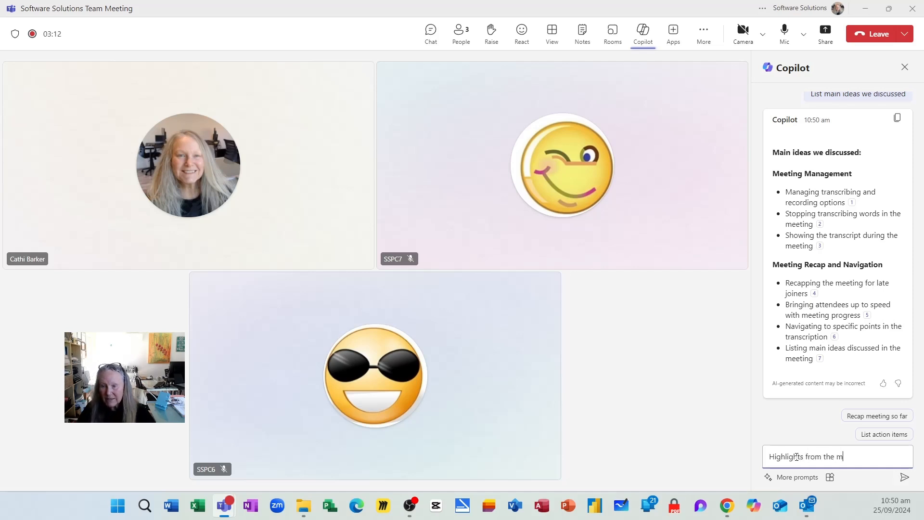
type("eeting chat")
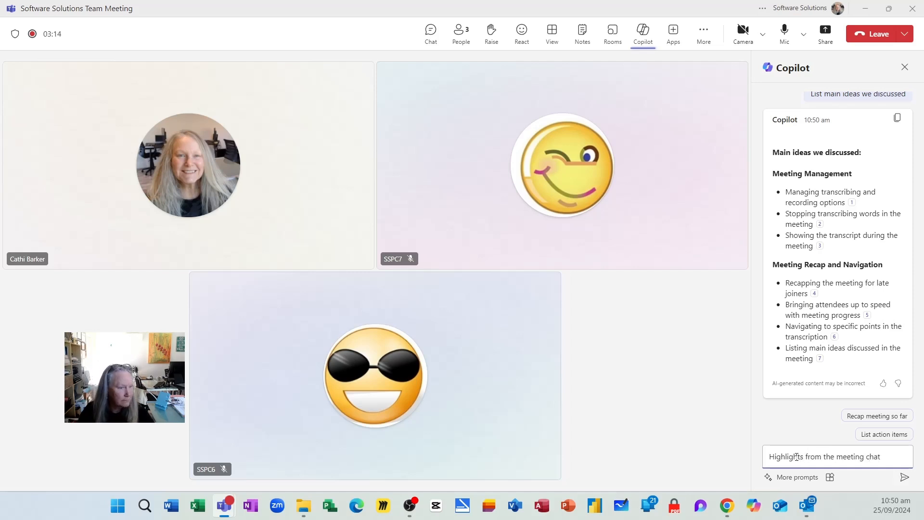
key("Return")
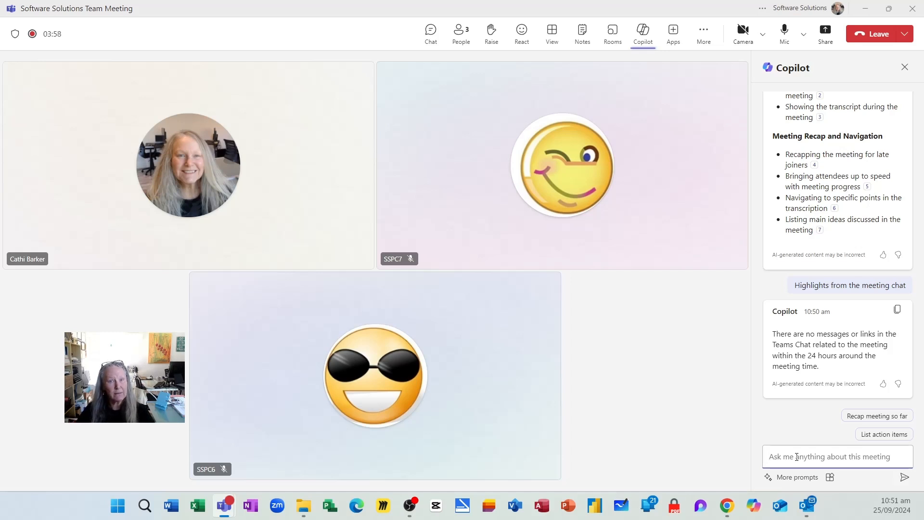
- Have Copilot run the suggested prompt "Generate meeting notes" and copy the generated notes
left_click(798, 457)
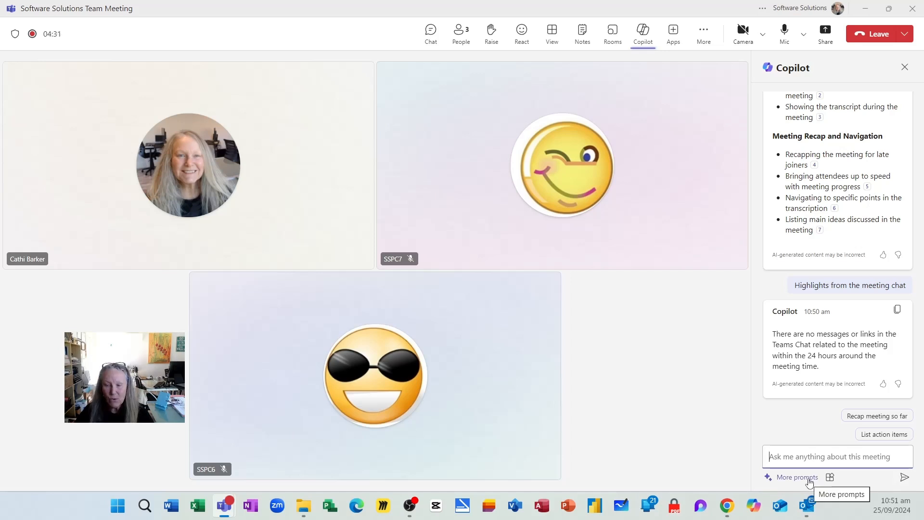
left_click(797, 477)
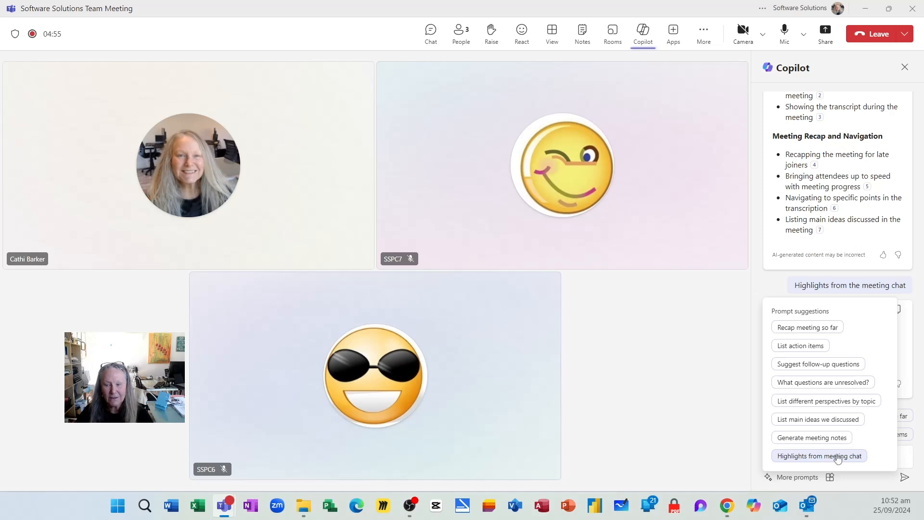
left_click(837, 438)
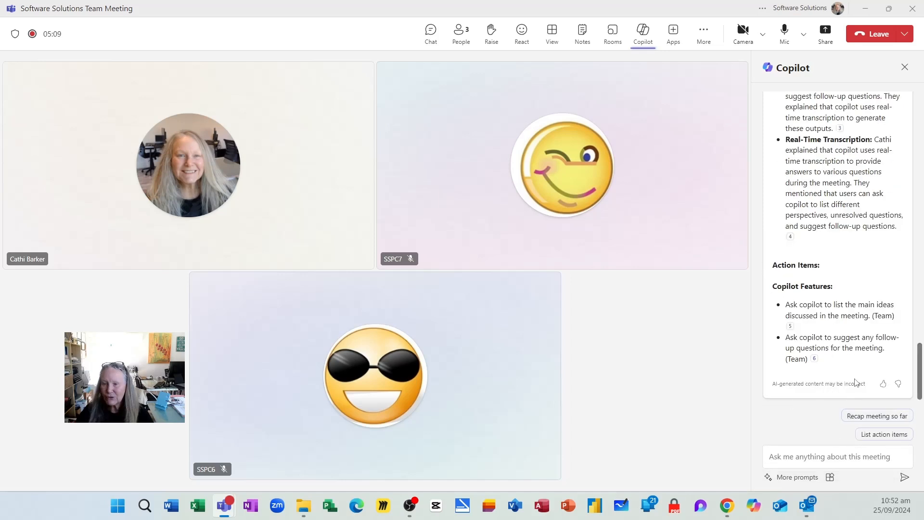
scroll(856, 377, "up", 2)
scroll(857, 377, "up", 6)
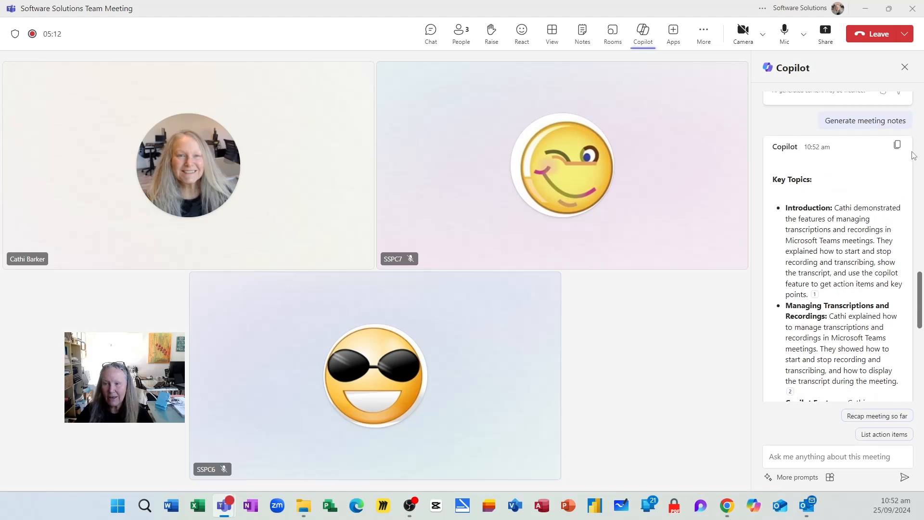
left_click(898, 146)
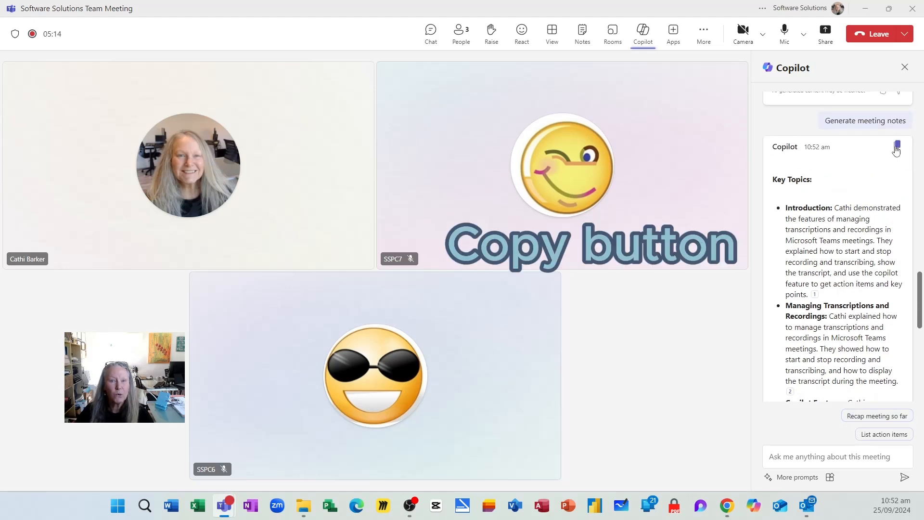
scroll(854, 284, "down", 8)
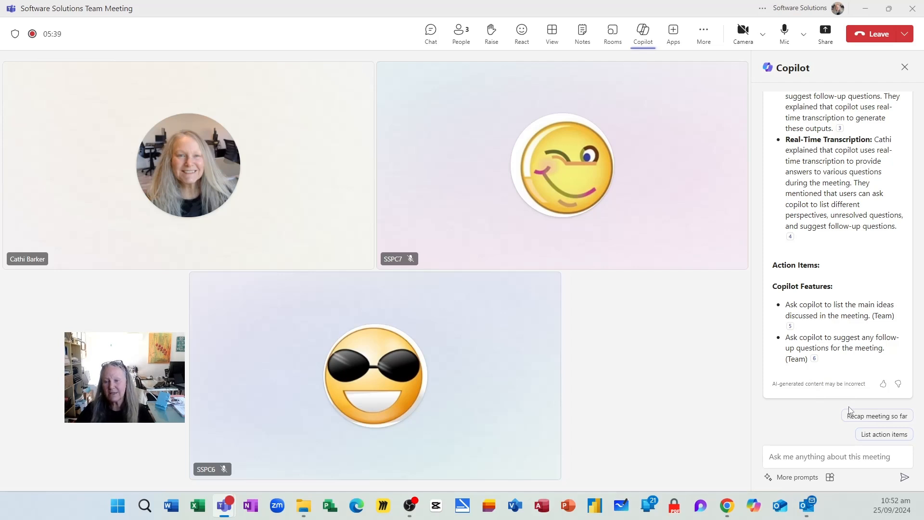
left_click(800, 461)
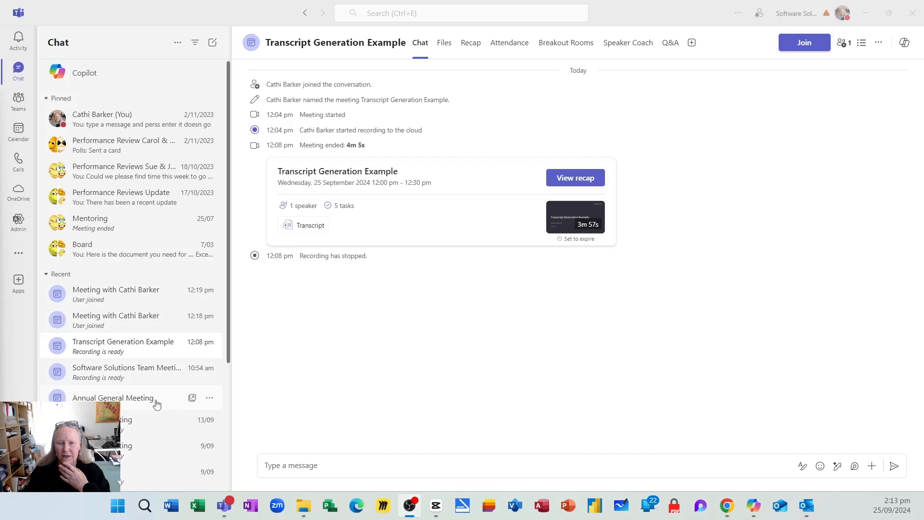
- Open the recap of the Transcript Generation Example meeting in a maximized window and display its transcript
left_click(153, 355)
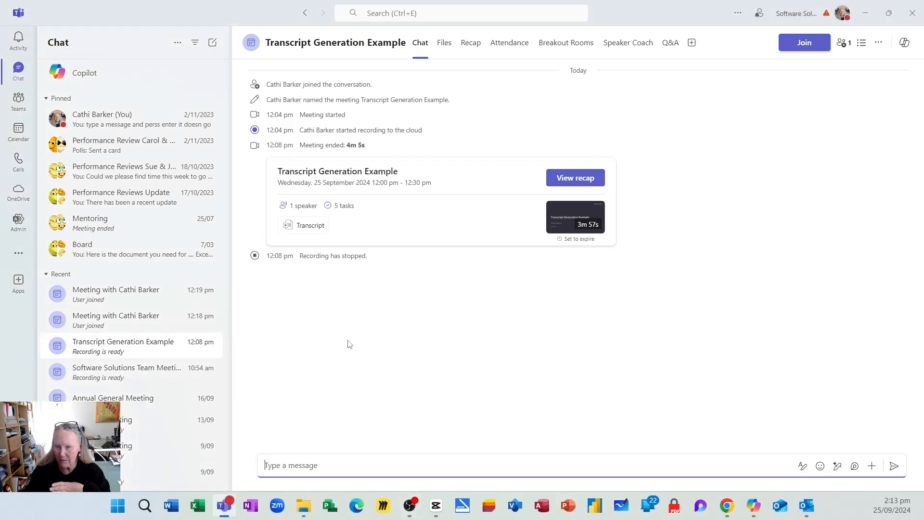
left_click(588, 184)
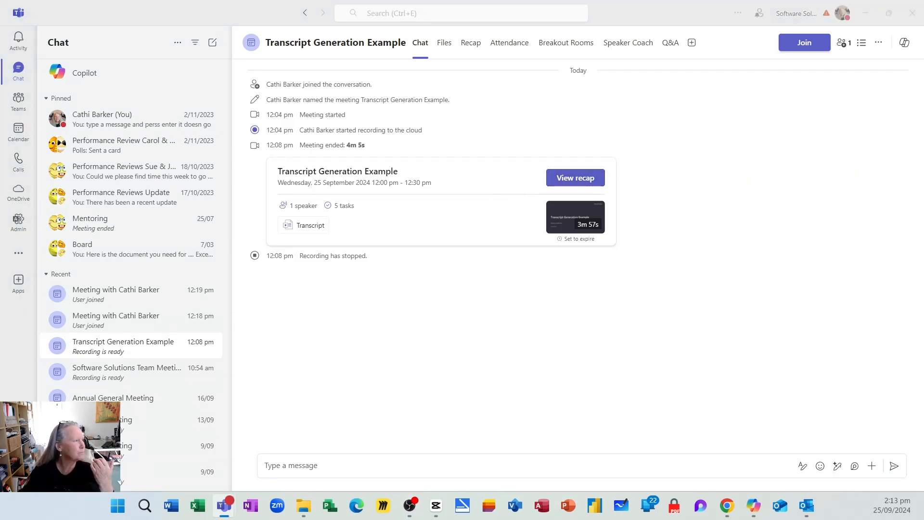
left_click_drag(0, 159, 599, 26)
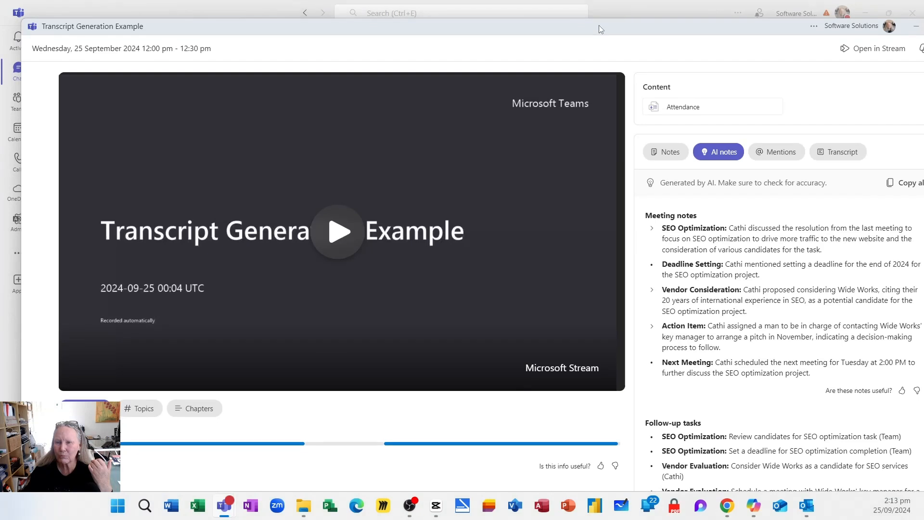
double_click(599, 26)
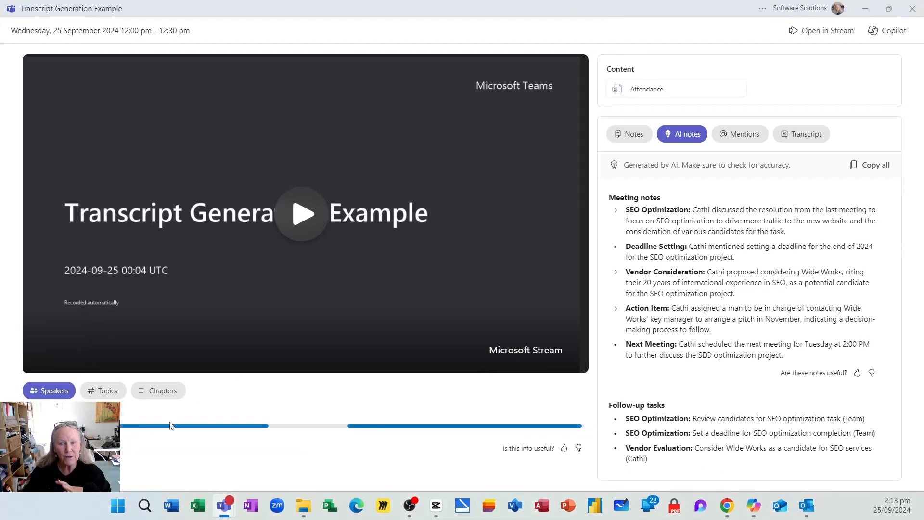
left_click(803, 141)
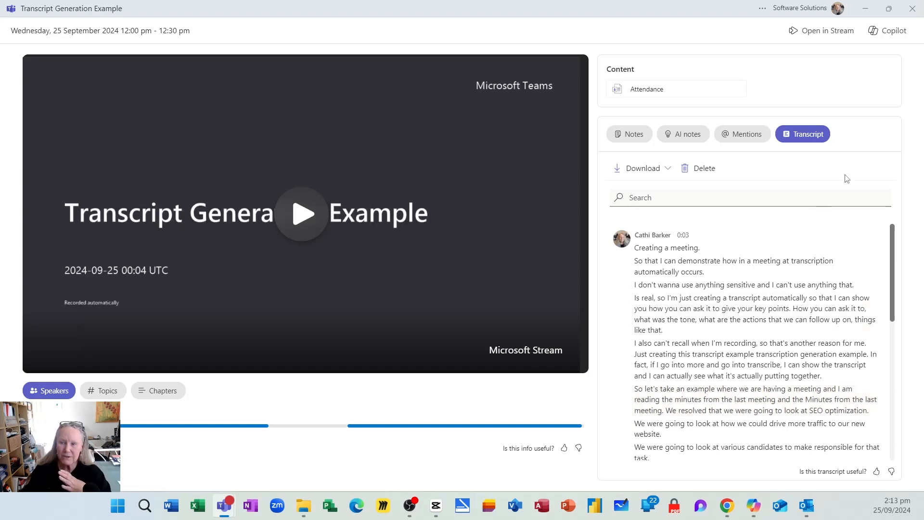
- Open Copilot in the meeting recap and ask it to "Suggest follow-up questions"
left_click(894, 31)
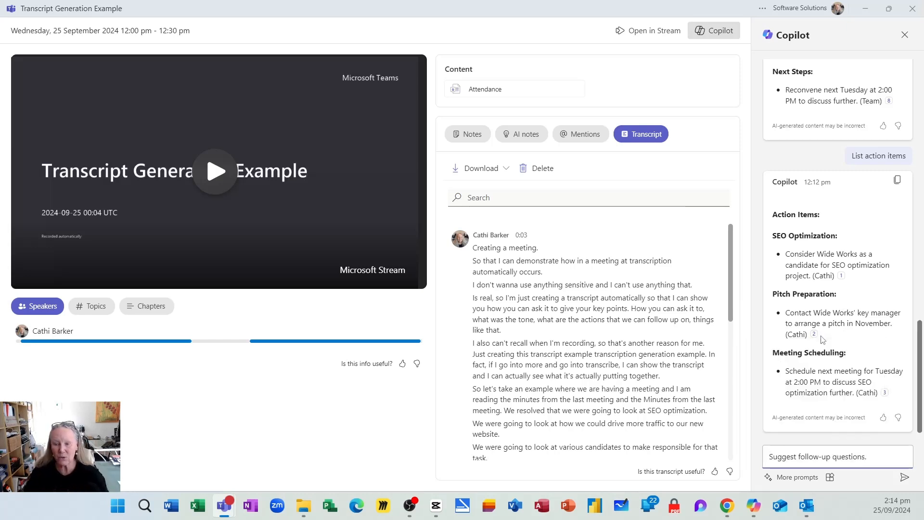
key("Return")
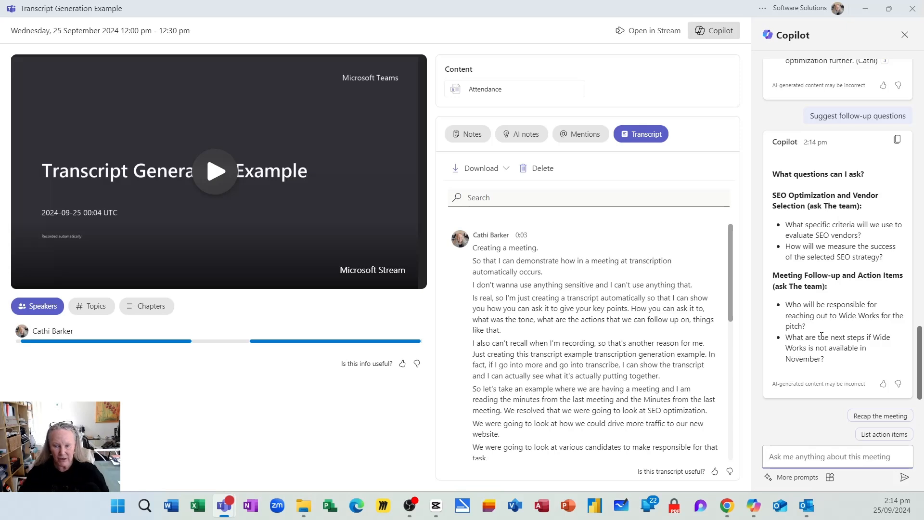
- Have the recap's Copilot list the action items and generate meeting notes
left_click(885, 434)
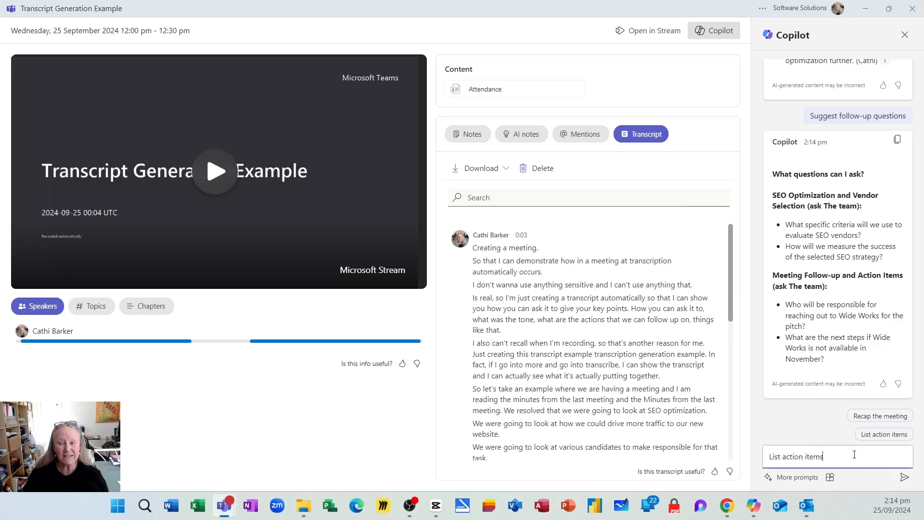
key("Return")
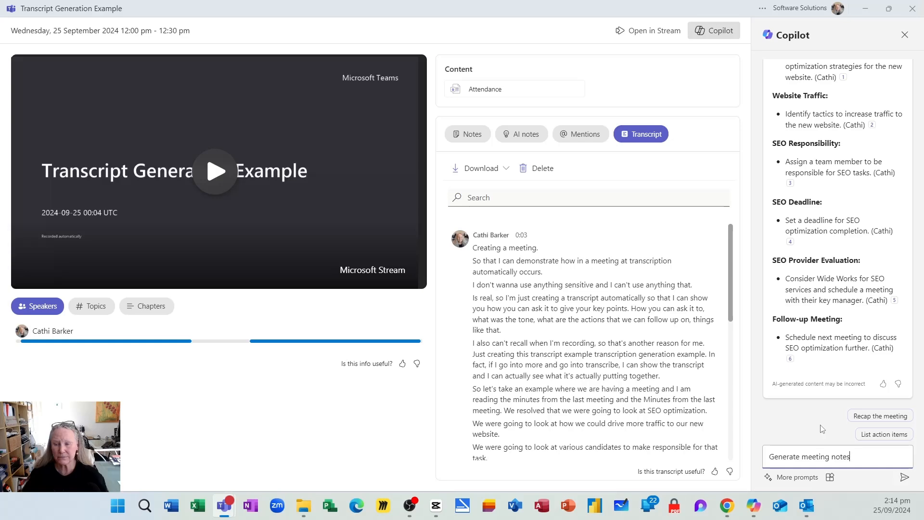
key("Return")
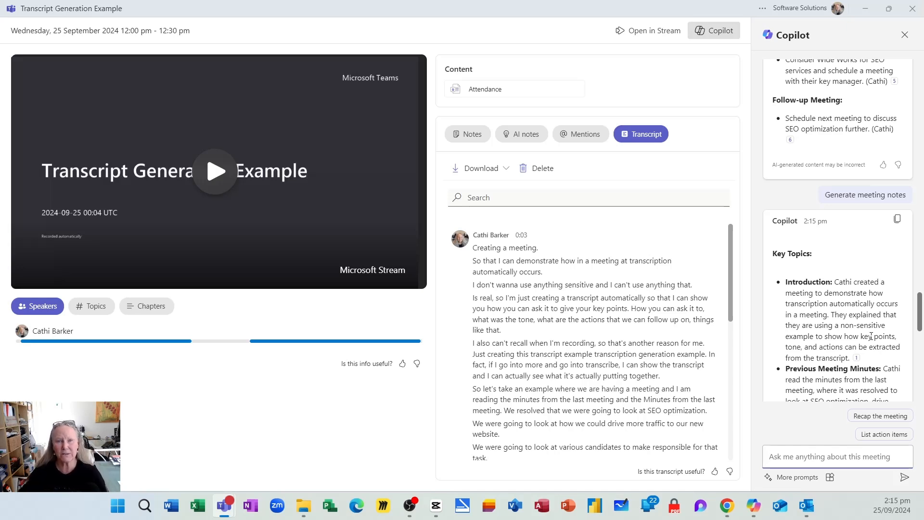
- Review the generated meeting notes and the list of action items in the recap's Copilot conversation
scroll(845, 259, "up", 3)
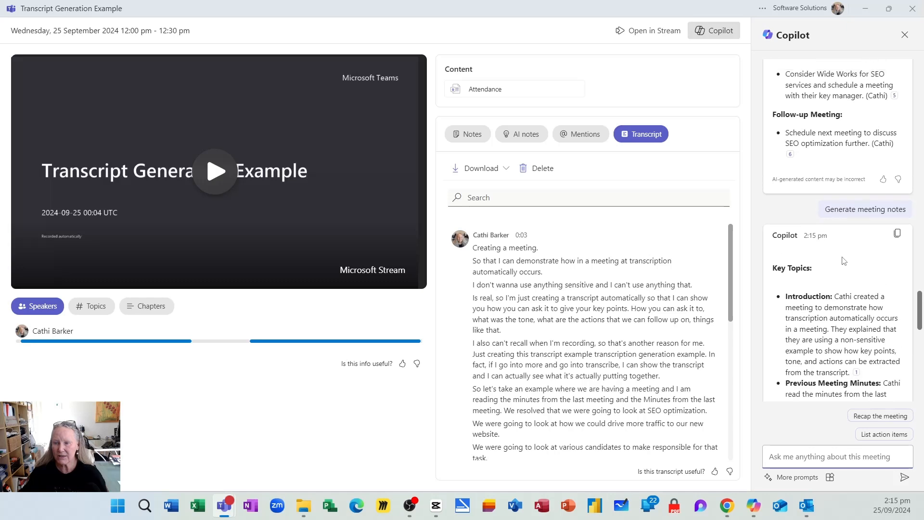
scroll(845, 260, "up", 5)
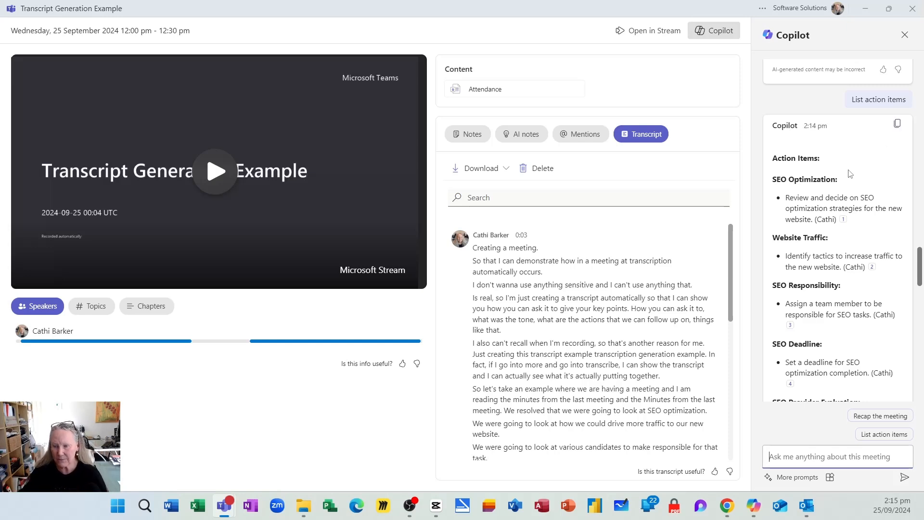
mouse_move(844, 219)
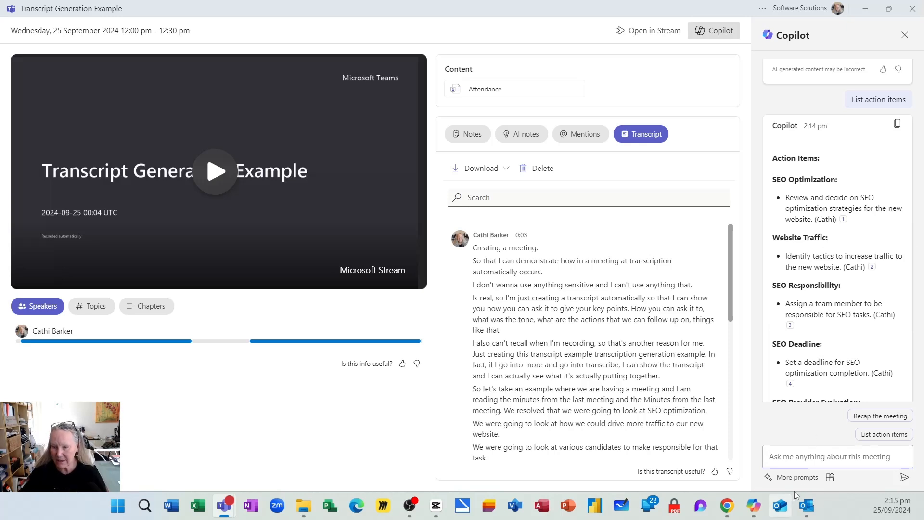
left_click(806, 480)
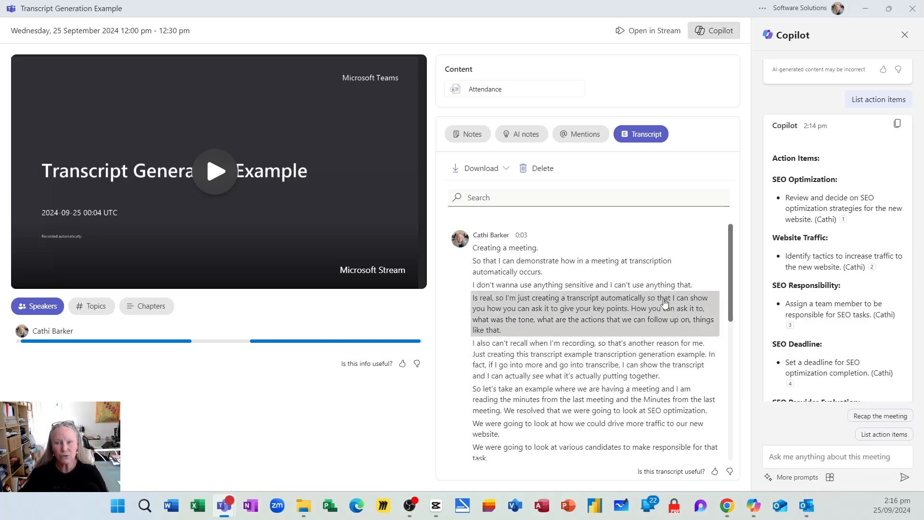
- Check the transcript's download formats and open the meeting recording in Stream in a maximized browser window
left_click(485, 169)
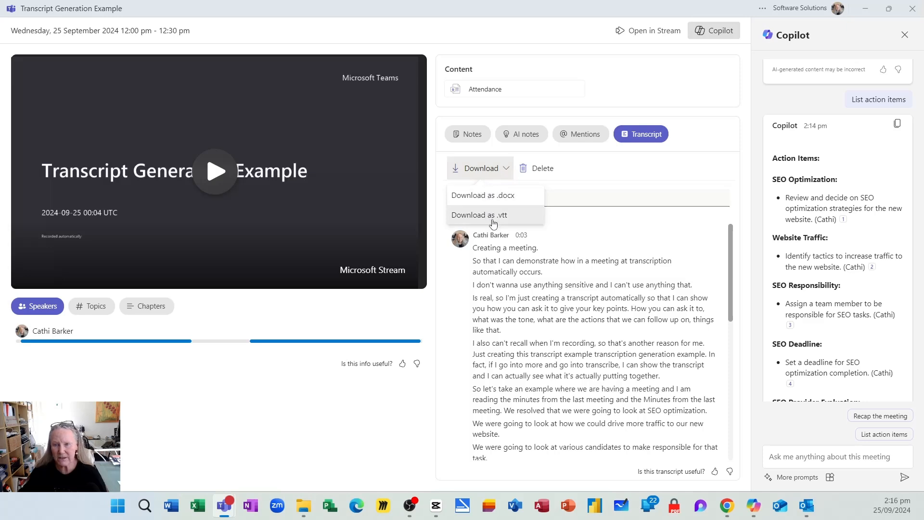
left_click(499, 173)
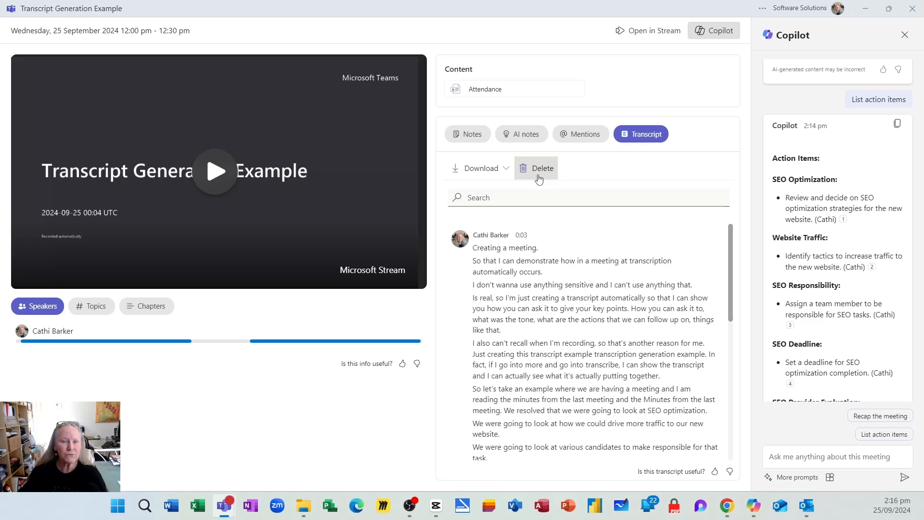
left_click(658, 35)
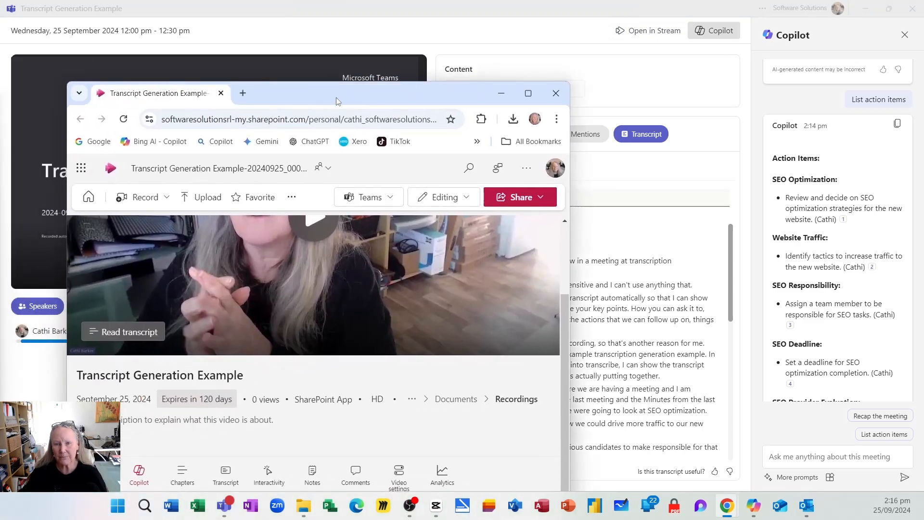
double_click(336, 101)
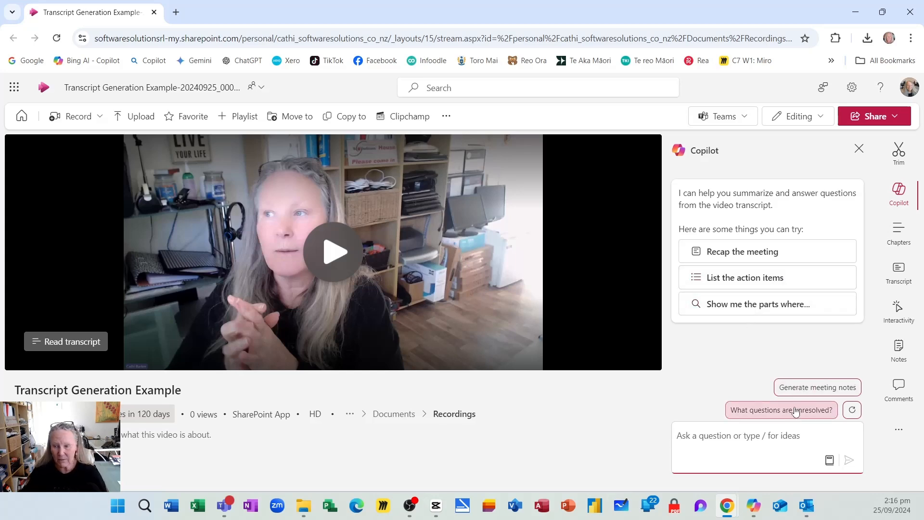
- Browse the Understand and Ask prompt suggestions of the recording's Copilot in Stream
left_click(829, 462)
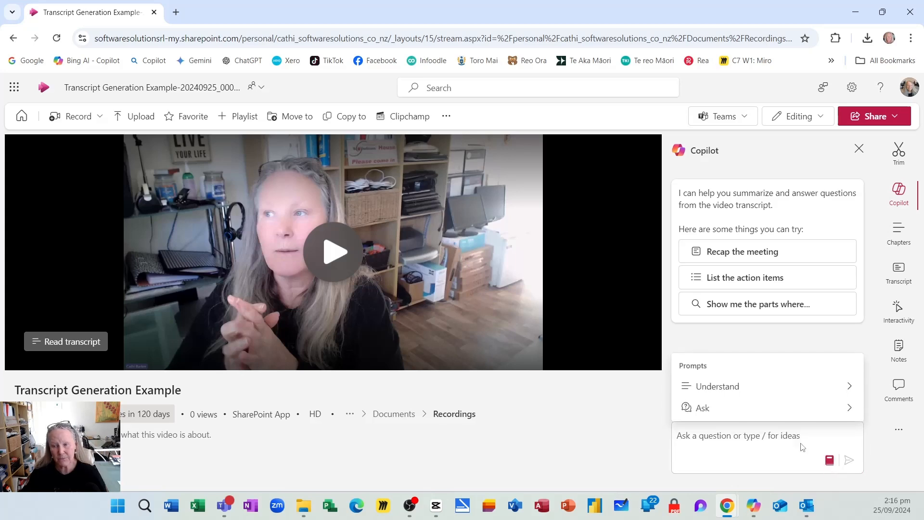
left_click(758, 392)
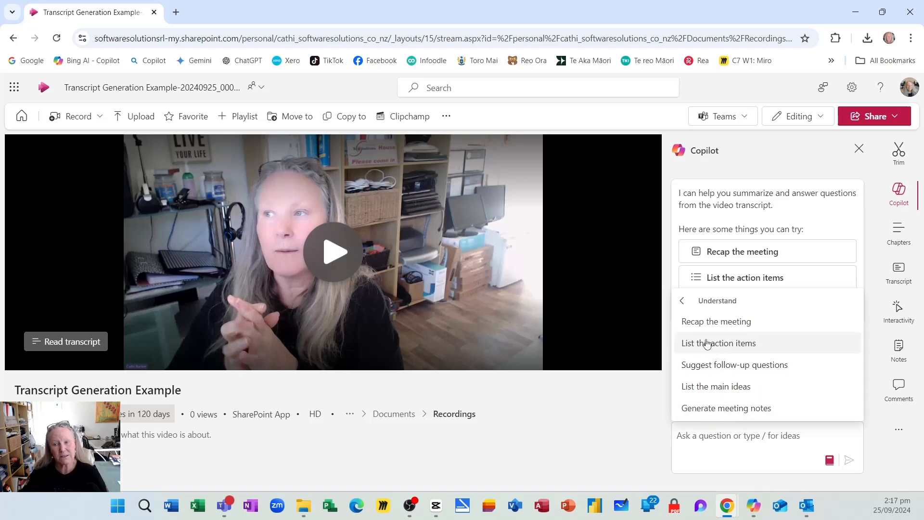
left_click(683, 303)
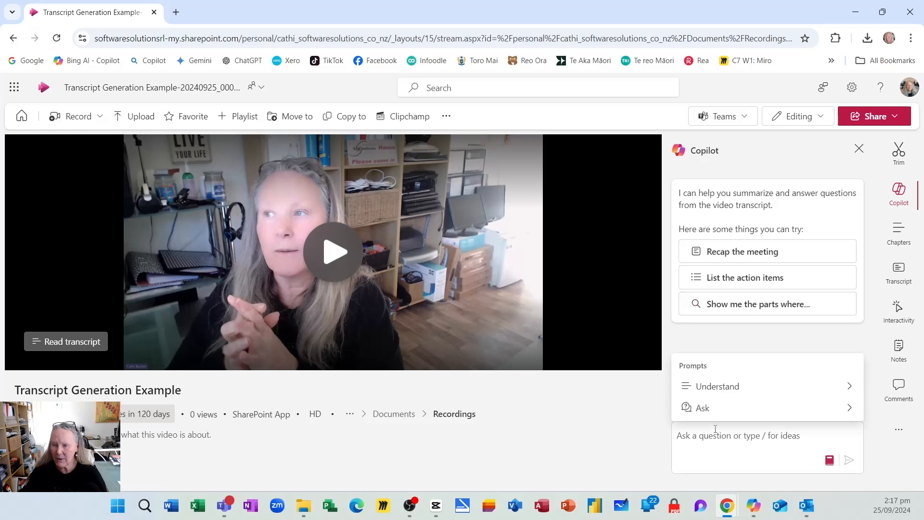
left_click(693, 408)
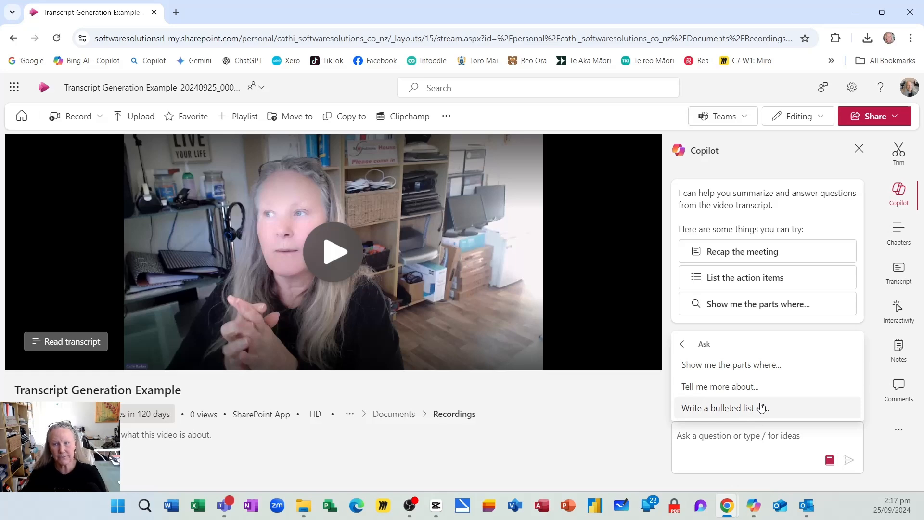
- Close the Stream browser window and the Snipping Tool window with the prompt suggestions to return to the Teams recap
left_click(912, 12)
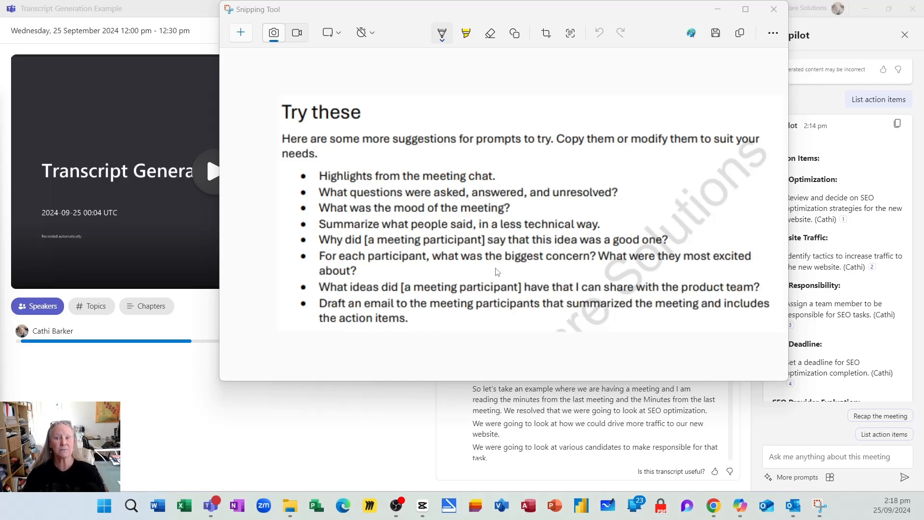
left_click(774, 10)
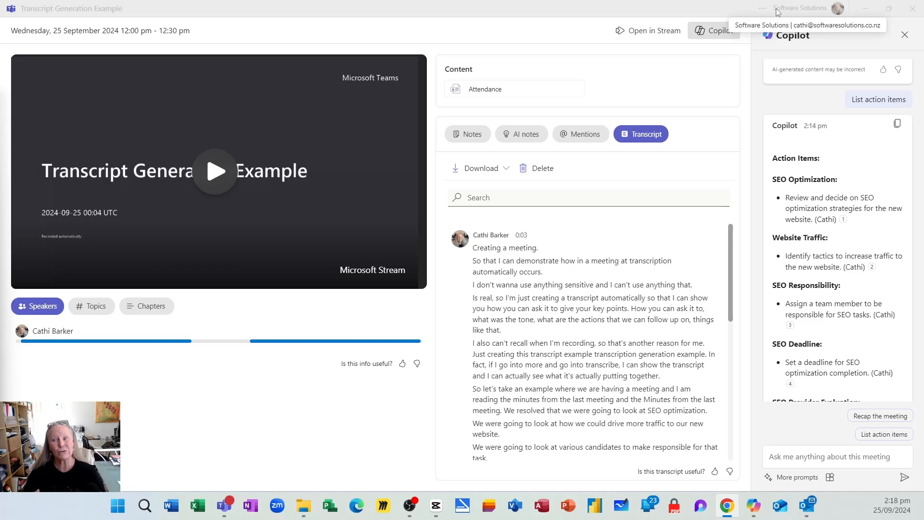